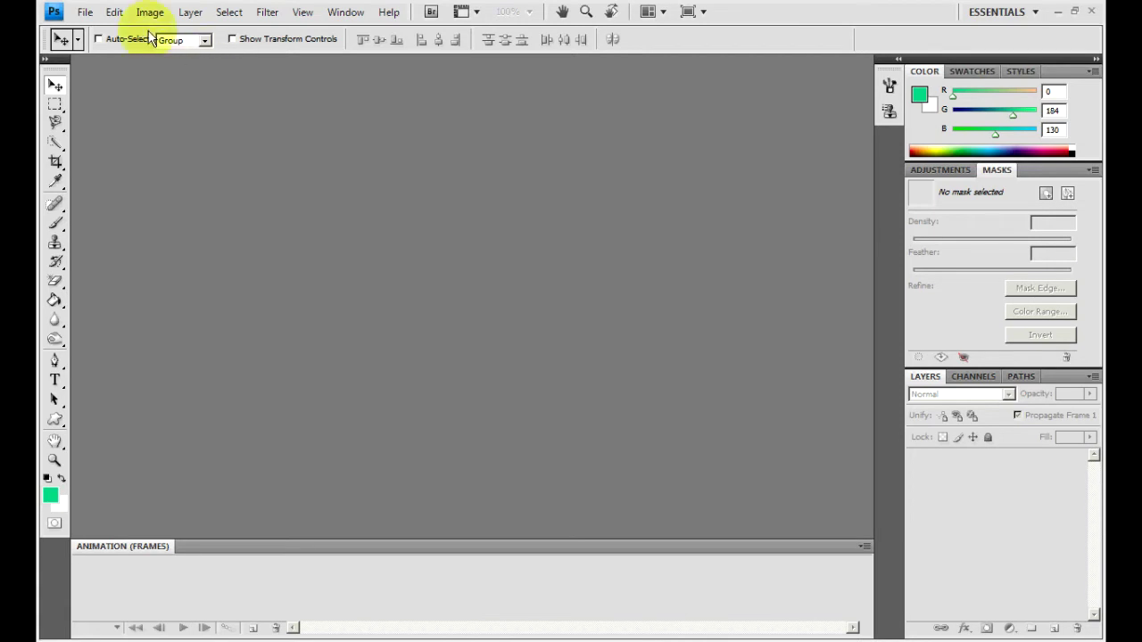
- Create a new blank document, Untitled-1, using the 1280 px X 720 px preset
left_click(92, 17)
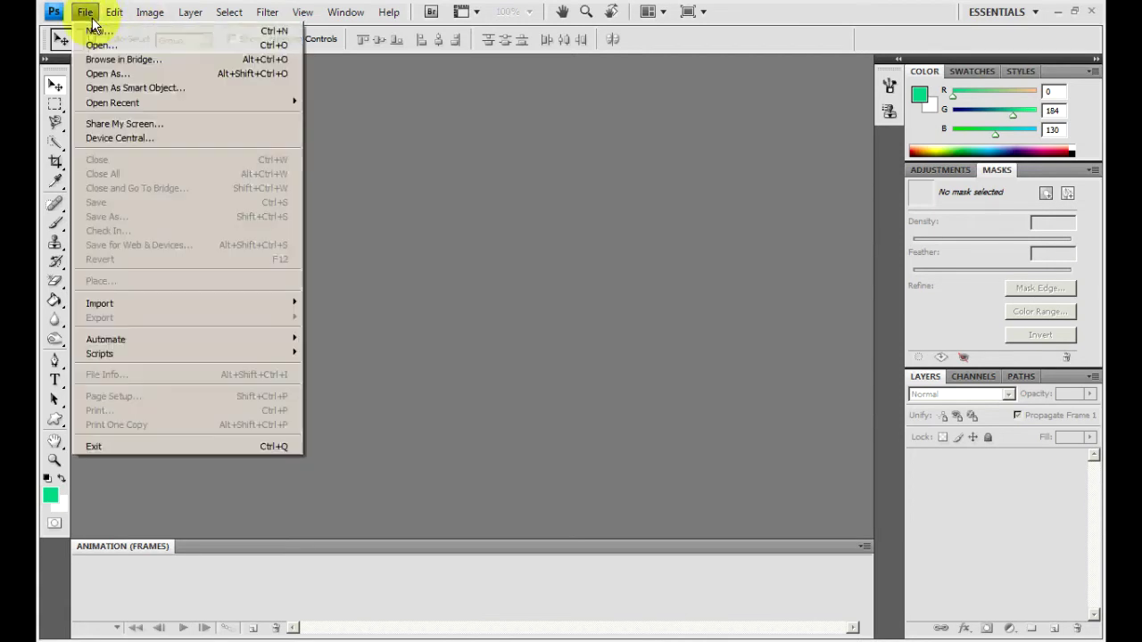
left_click(120, 36)
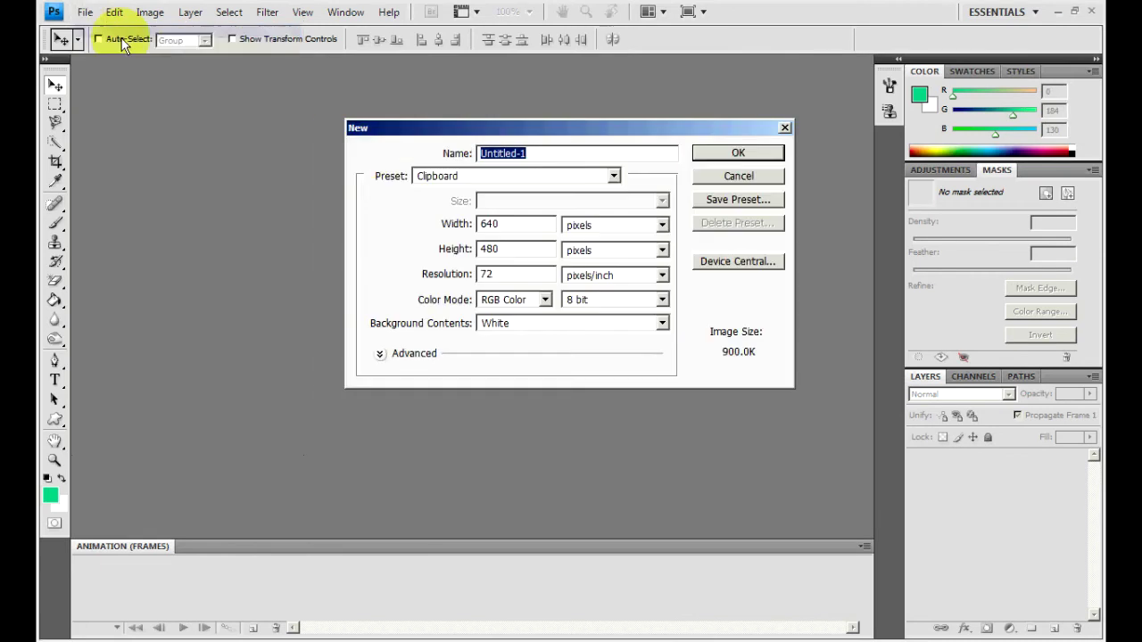
left_click(613, 177)
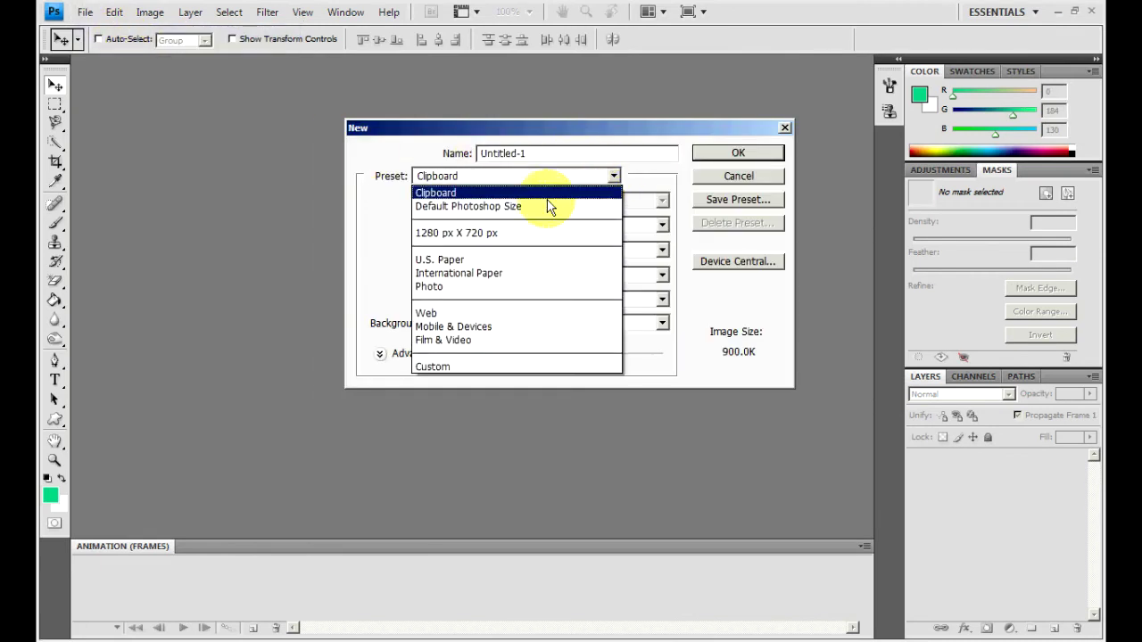
left_click(467, 233)
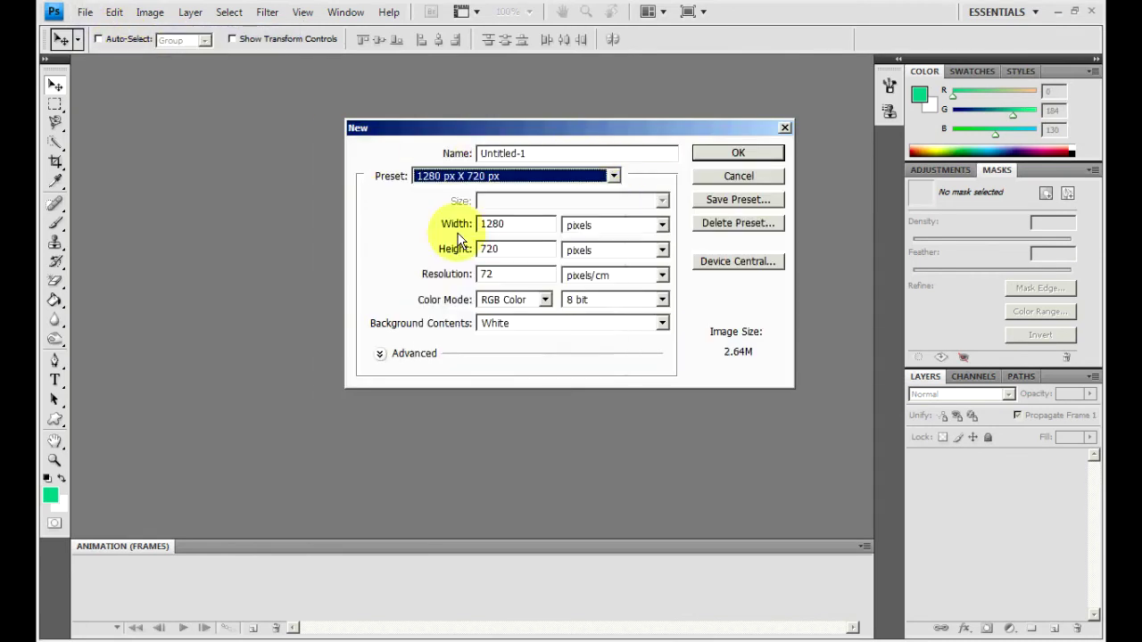
left_click(741, 153)
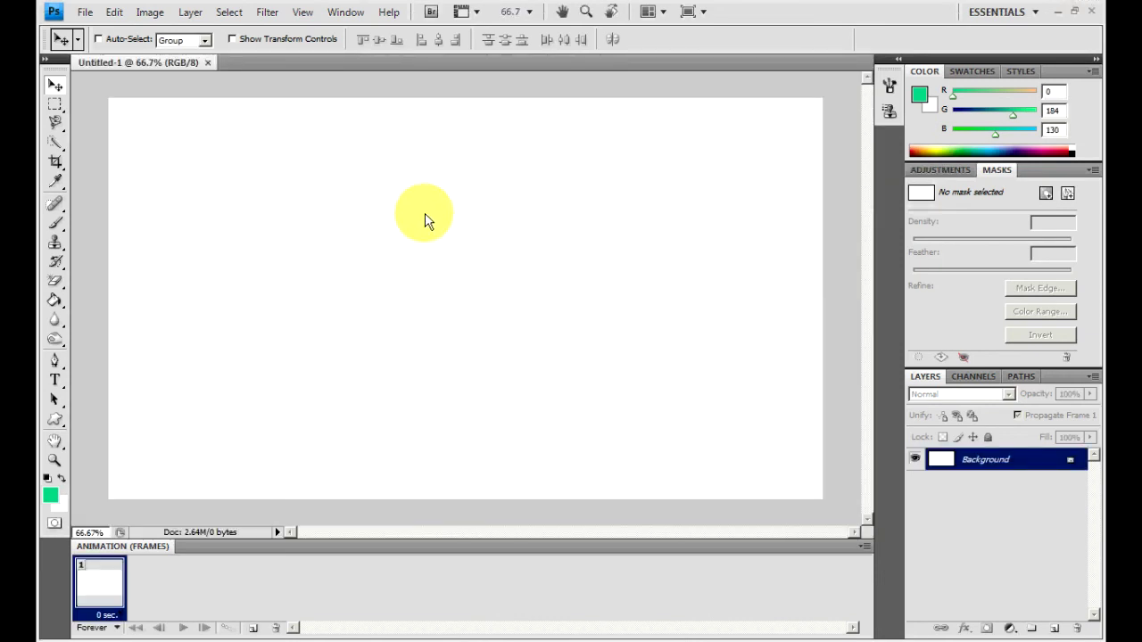
- In Chrome, copy the turtle image with Copy image, then return to Photoshop
left_click(224, 637)
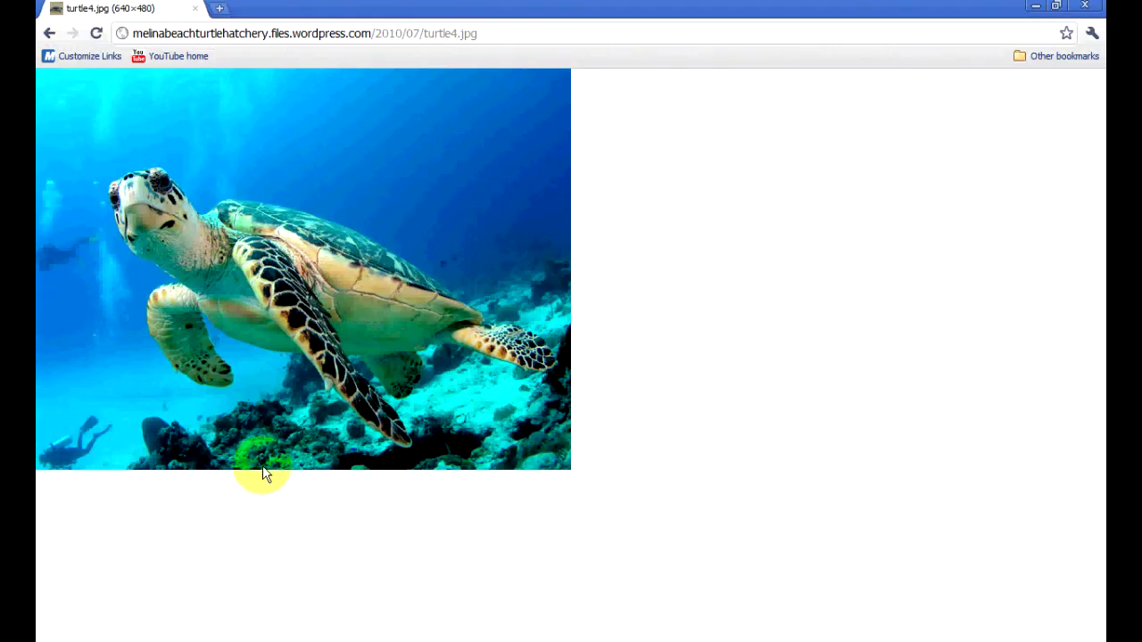
mouse_move(160, 189)
left_mouse_down()
mouse_move(207, 202)
mouse_move(157, 168)
mouse_move(101, 173)
left_mouse_up()
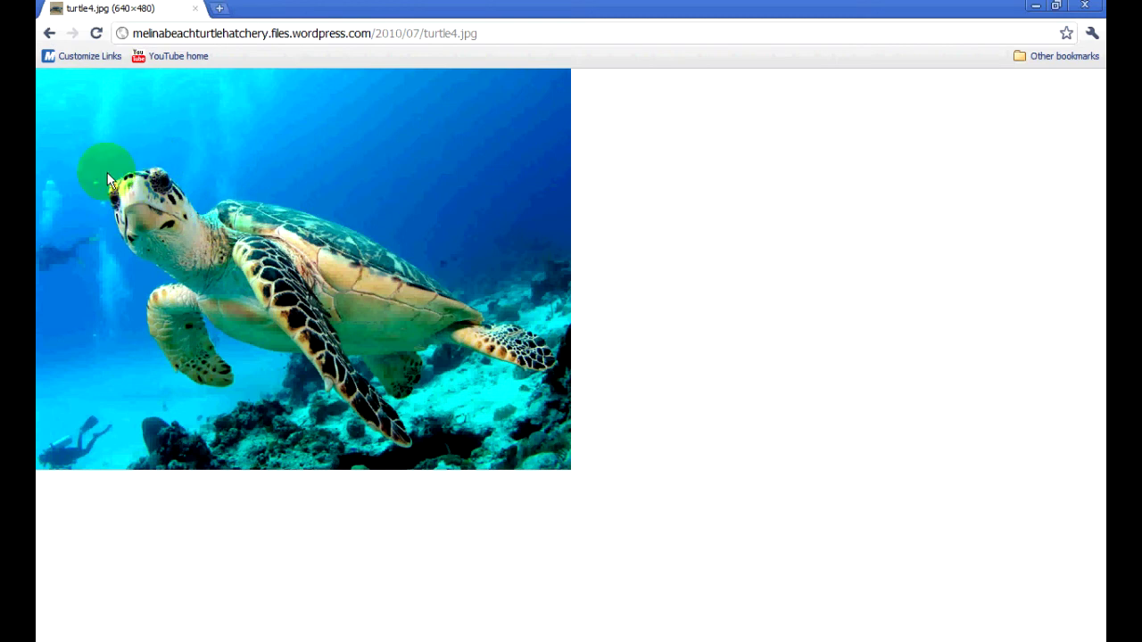
left_click(135, 375)
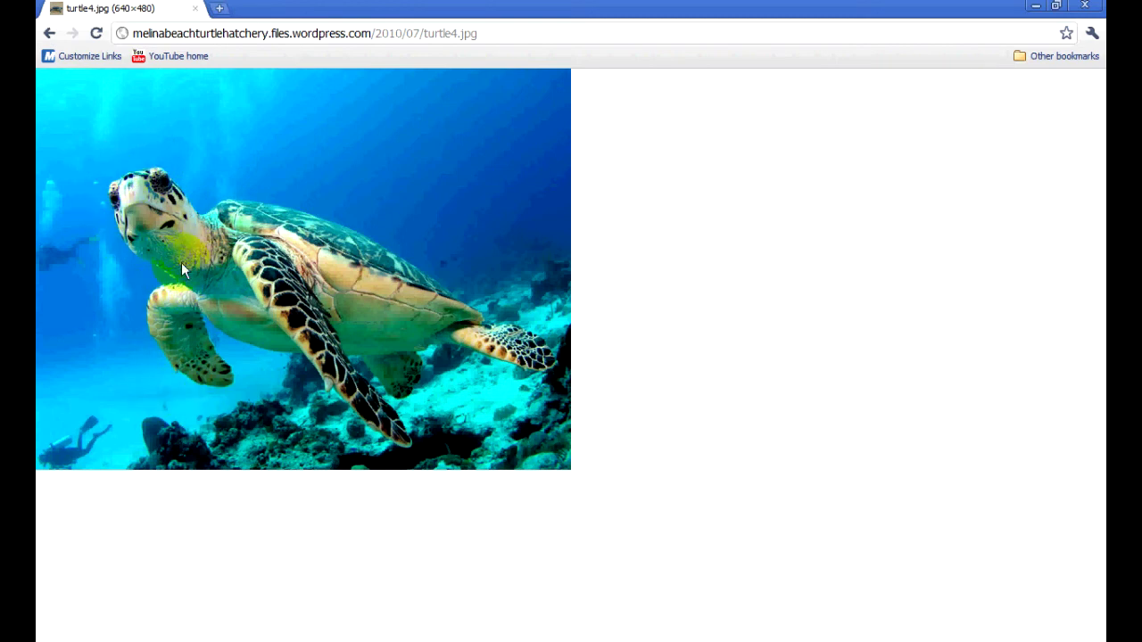
right_click(371, 242)
left_click(397, 284)
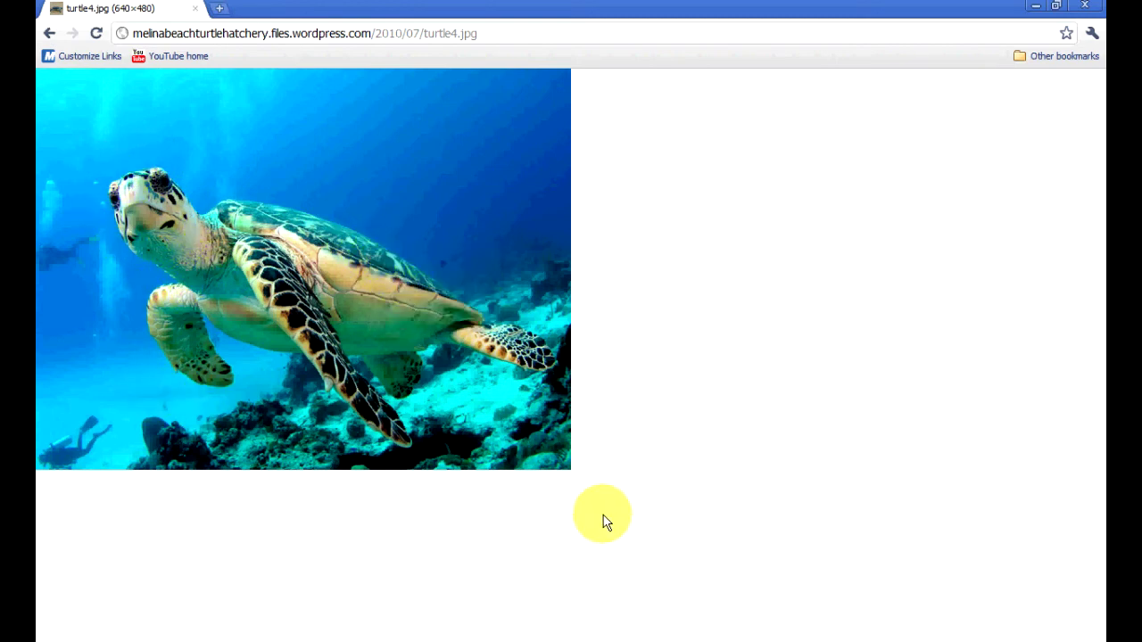
left_click(516, 639)
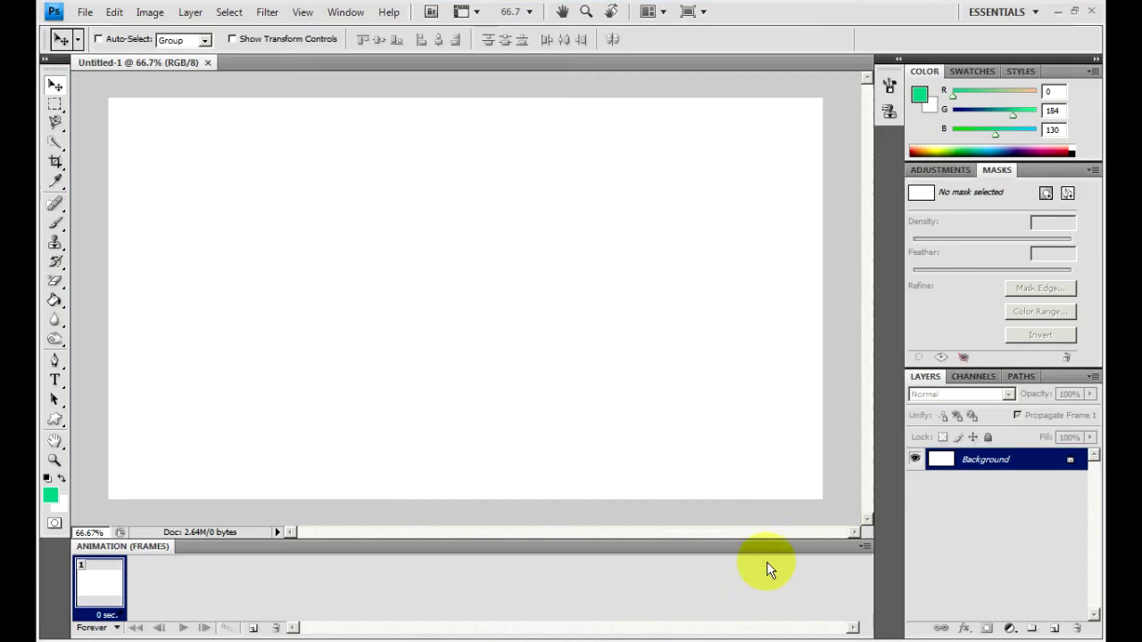
- Paste the turtle photo onto new Layer 1 and add an empty Layer 2 above it
left_click(1054, 629)
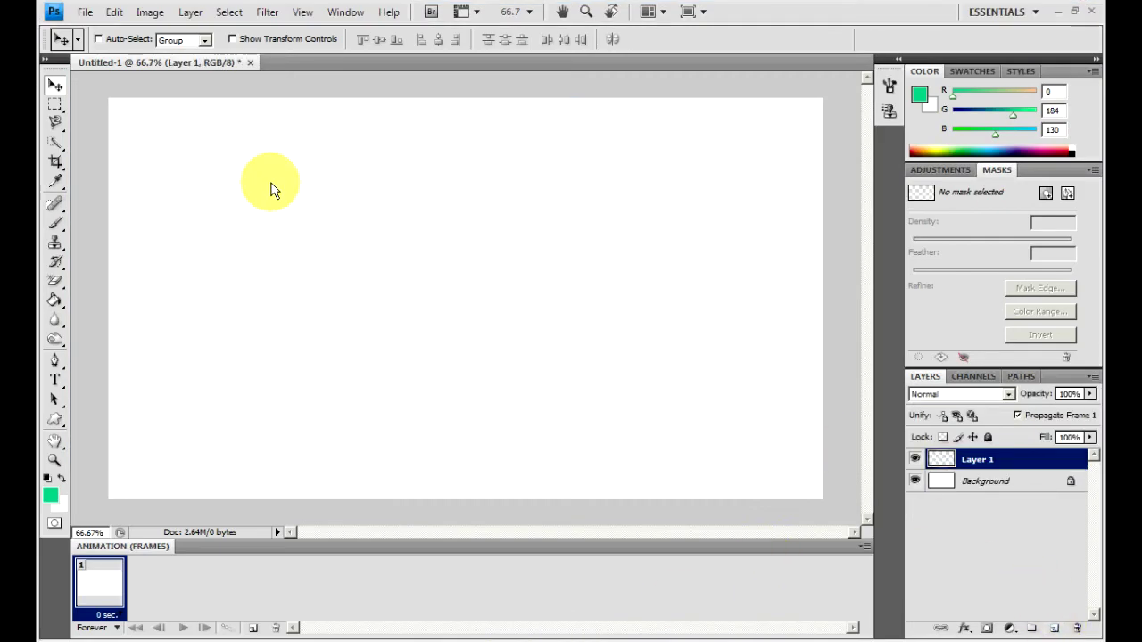
left_click(114, 12)
left_click(140, 145)
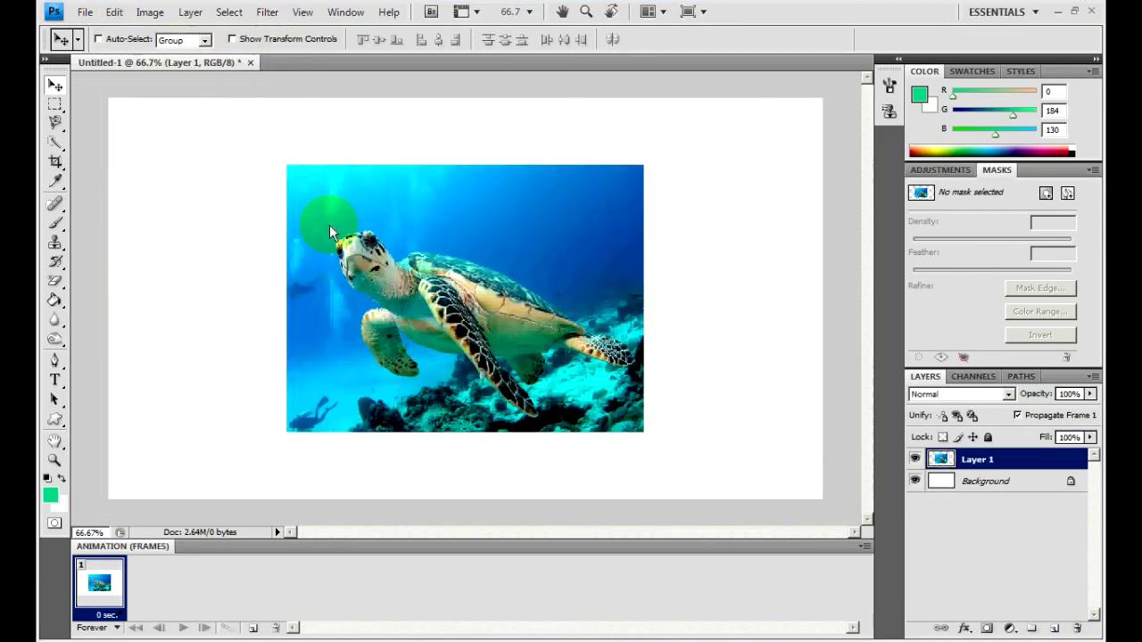
left_click(1053, 629)
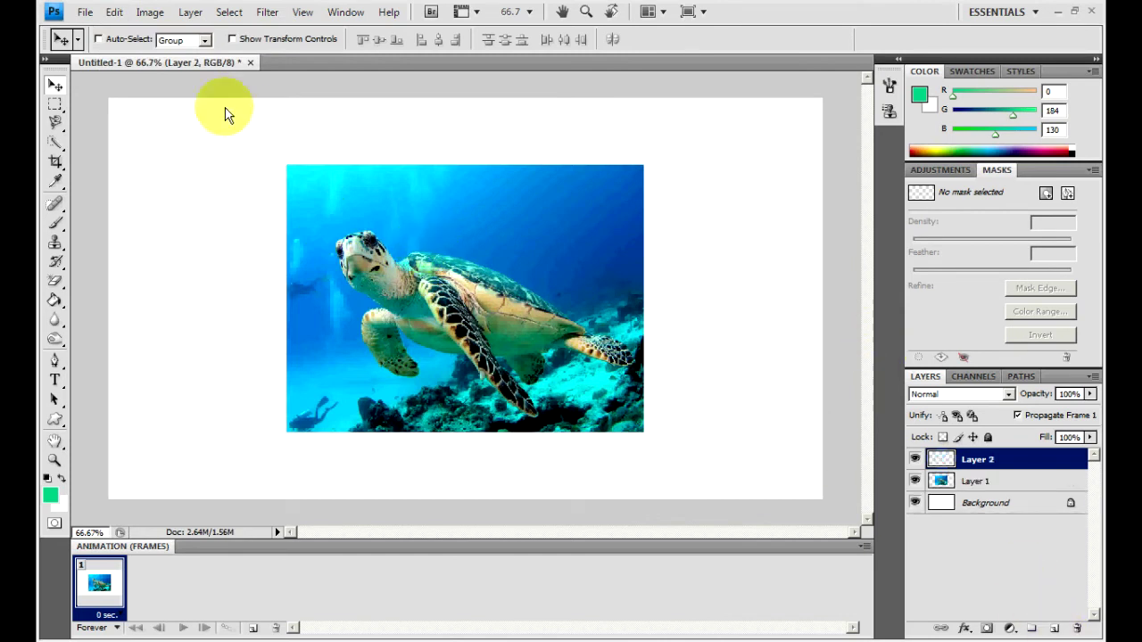
left_click(56, 364)
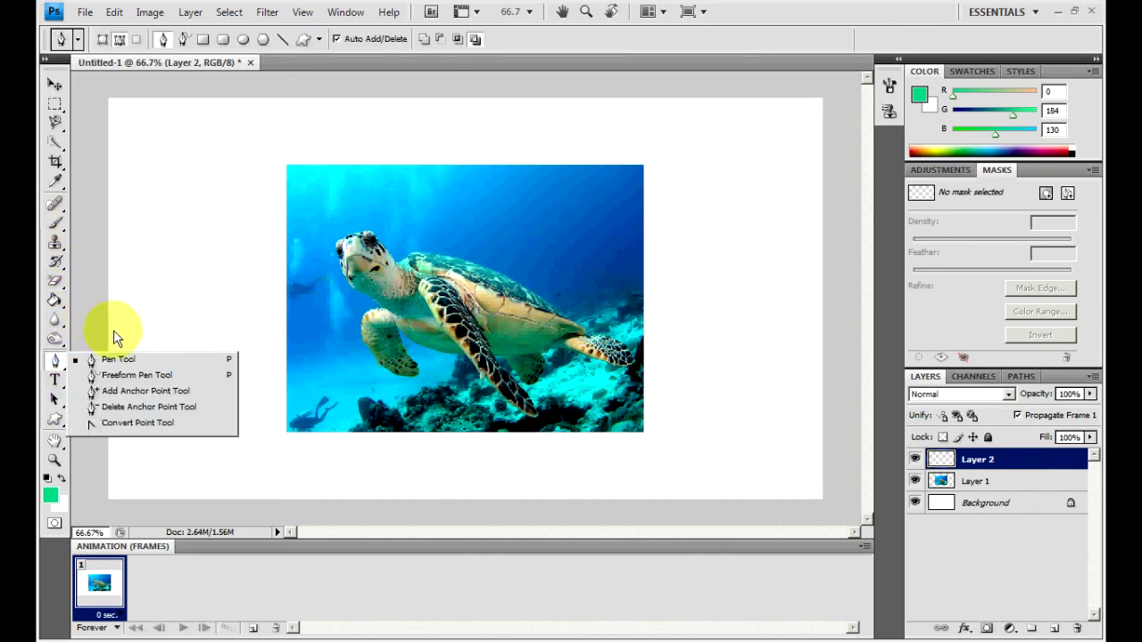
- With the Pen Tool, trace the turtle's neck, head, flippers, underside and shell back to the start
left_click(143, 358)
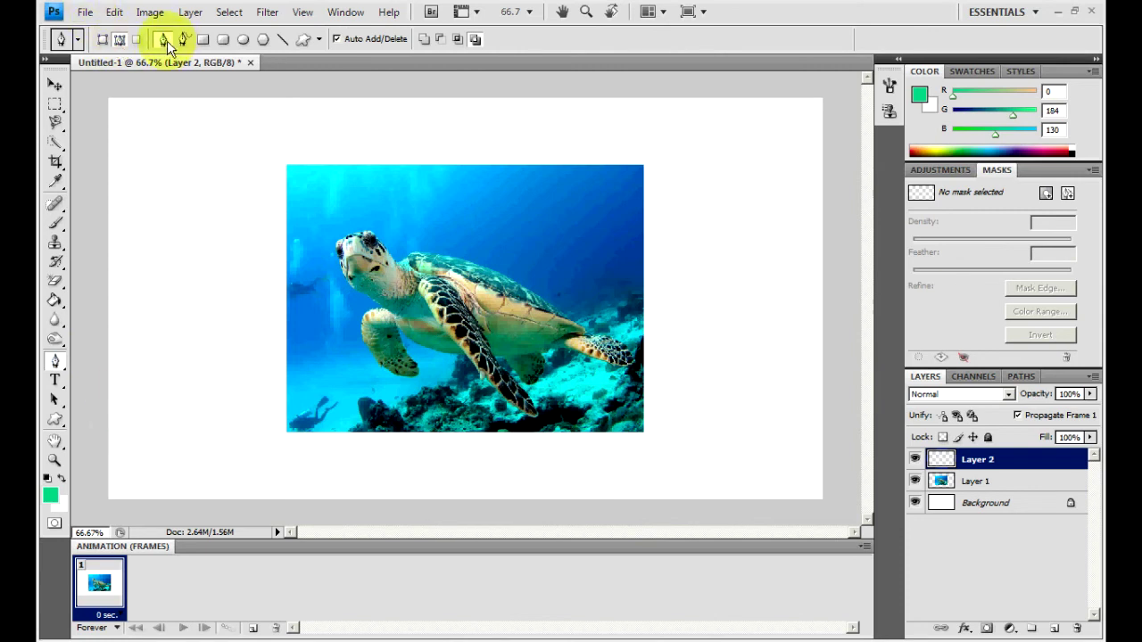
left_click(419, 245)
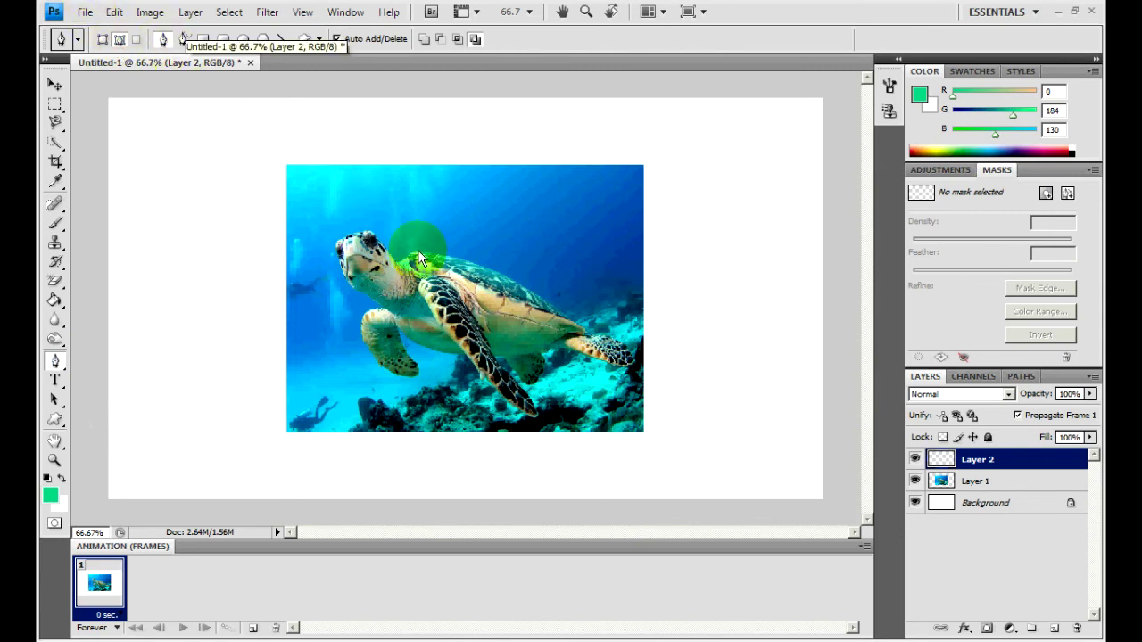
left_click(391, 256)
mouse_move(382, 242)
left_mouse_down()
mouse_move(374, 234)
mouse_move(342, 245)
mouse_move(341, 268)
left_mouse_up()
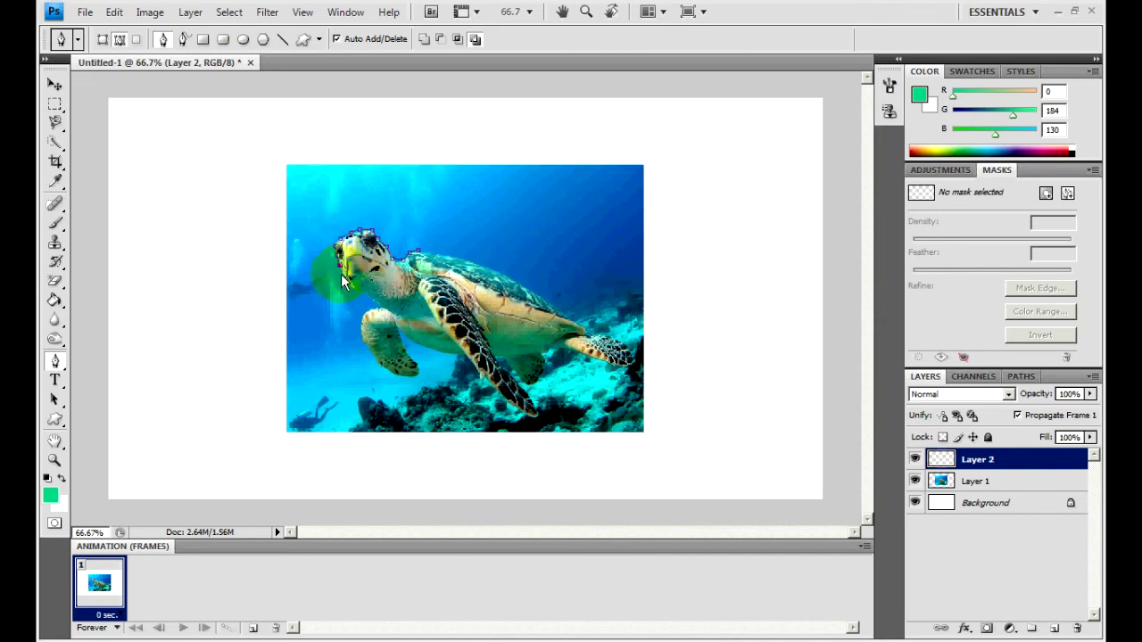
mouse_move(355, 291)
left_mouse_down()
mouse_move(378, 312)
mouse_move(363, 332)
left_mouse_up()
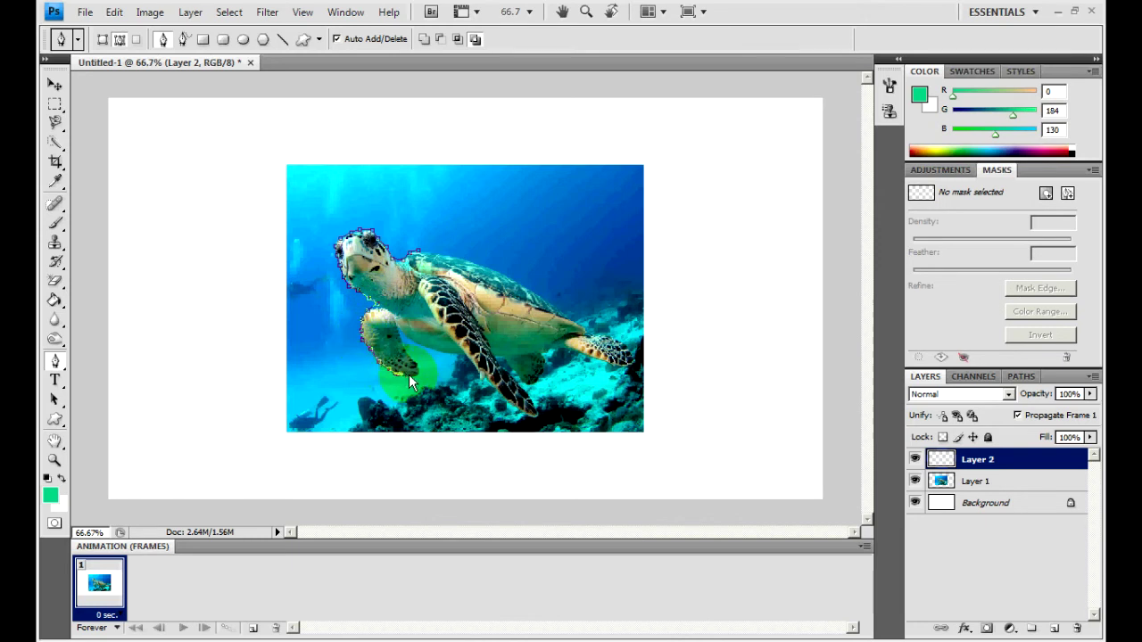
left_click_drag(410, 380, 419, 367)
mouse_move(454, 354)
left_mouse_down()
mouse_move(528, 423)
mouse_move(539, 423)
mouse_move(532, 401)
mouse_move(493, 357)
mouse_move(526, 390)
mouse_move(545, 360)
left_mouse_up()
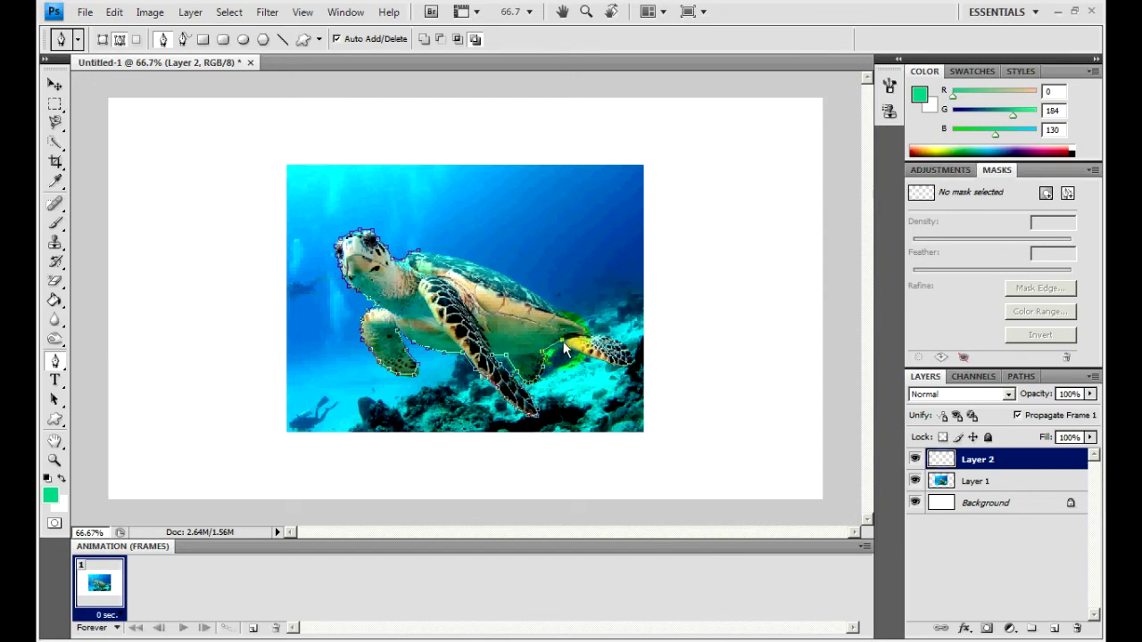
mouse_move(603, 366)
left_mouse_down()
mouse_move(635, 364)
mouse_move(628, 347)
mouse_move(569, 325)
left_mouse_up()
mouse_move(536, 292)
left_mouse_down()
mouse_move(487, 265)
mouse_move(431, 257)
left_mouse_up()
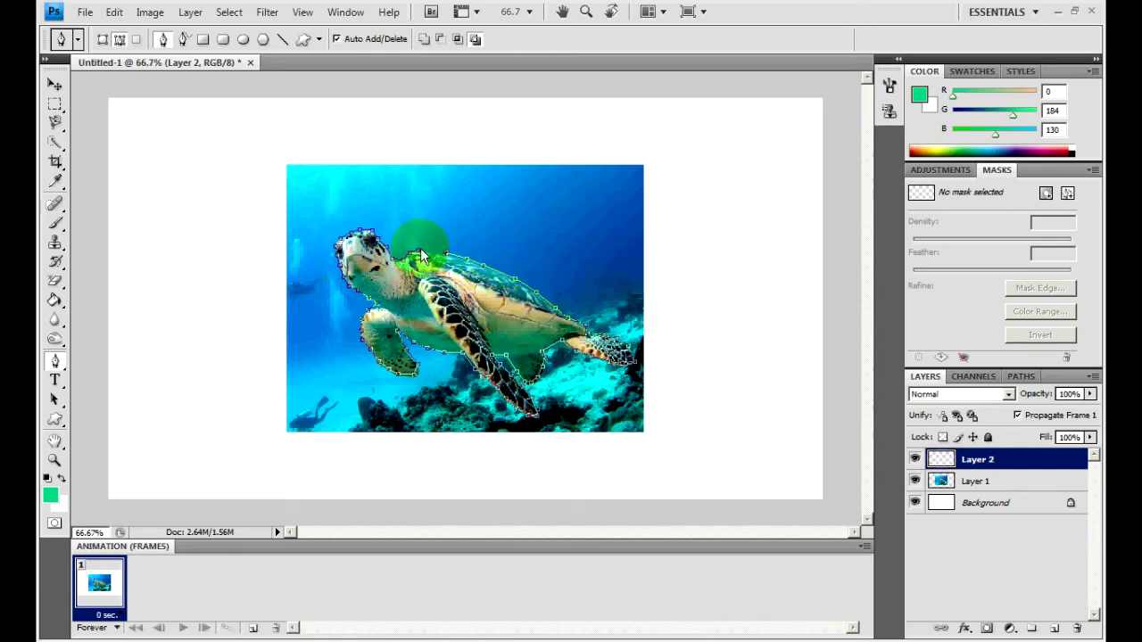
mouse_move(419, 249)
left_mouse_down()
mouse_move(405, 264)
mouse_move(368, 257)
left_mouse_up()
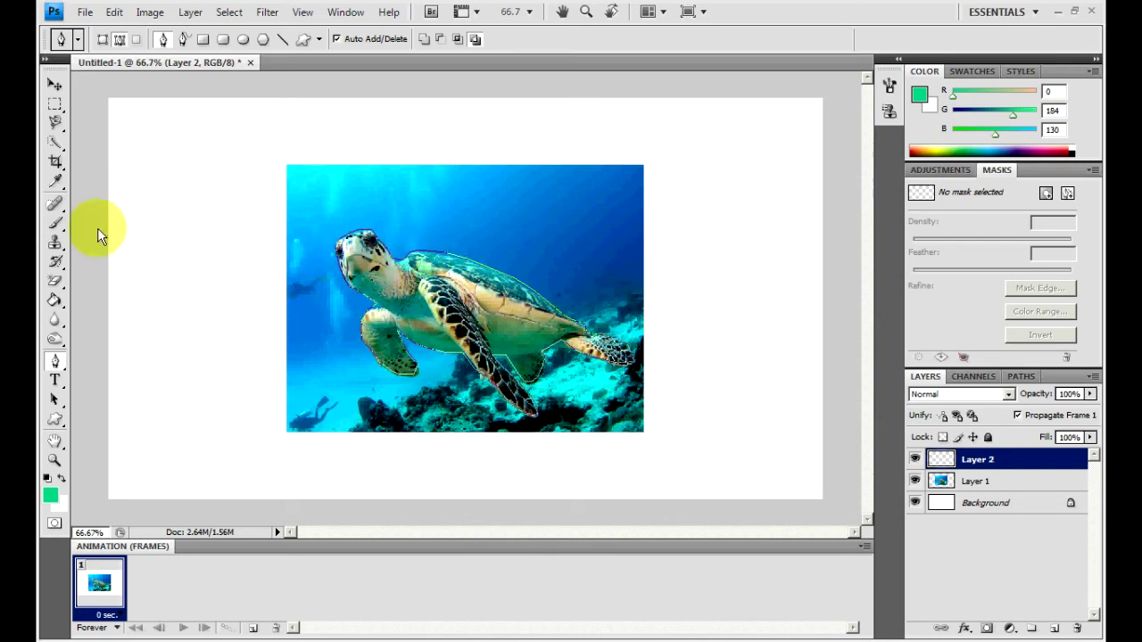
- Open and close the Brush tool's size and tip options
left_click(55, 222)
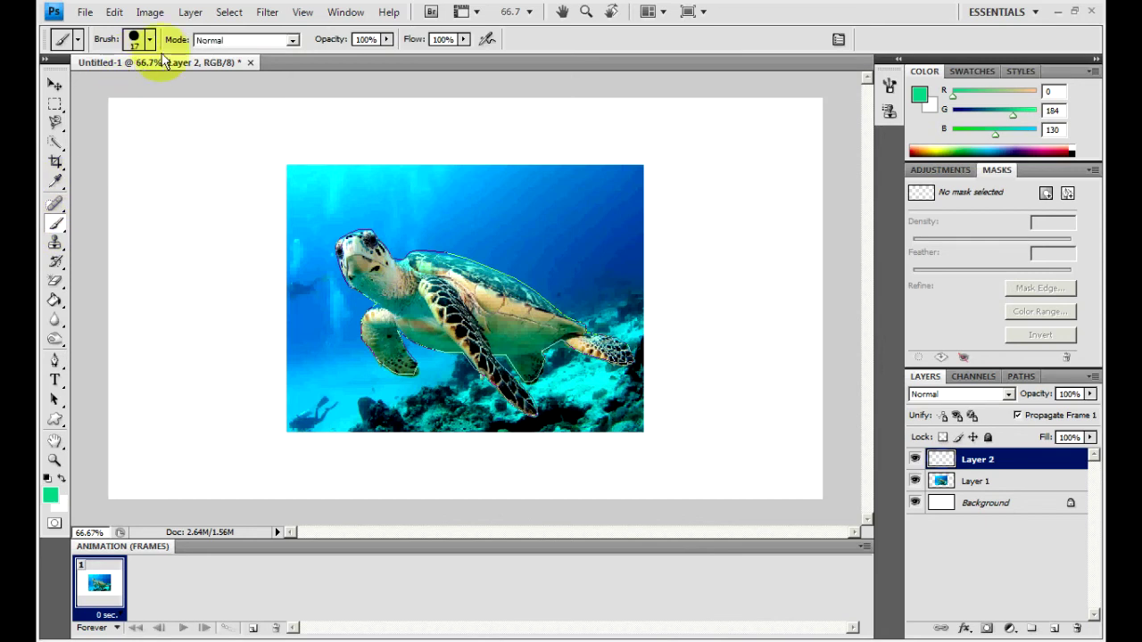
left_click(150, 39)
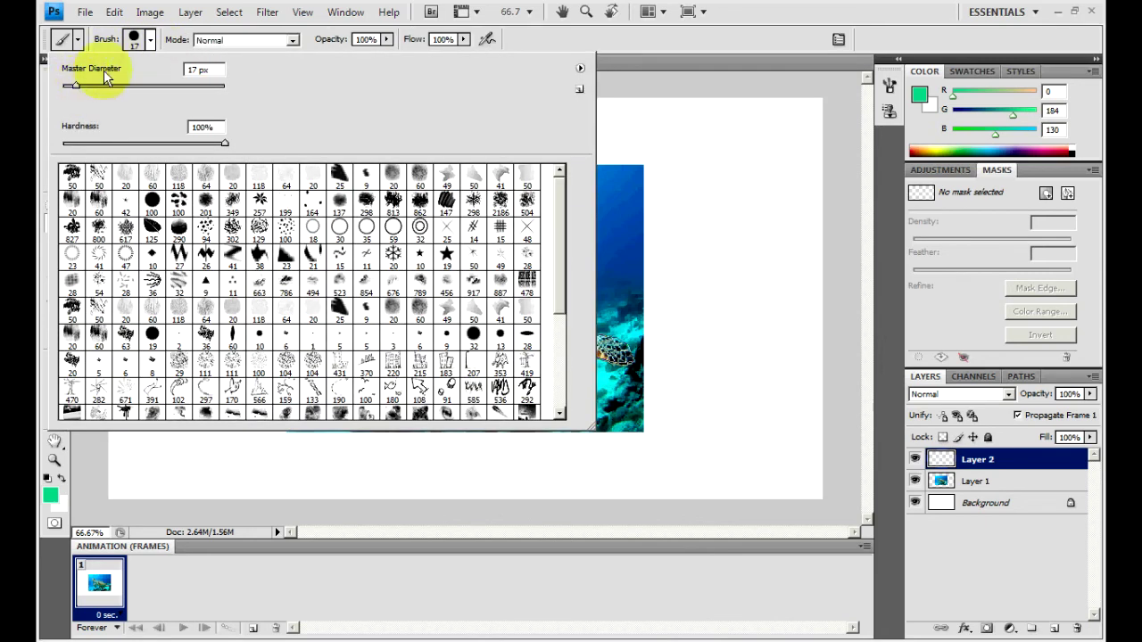
left_click(642, 41)
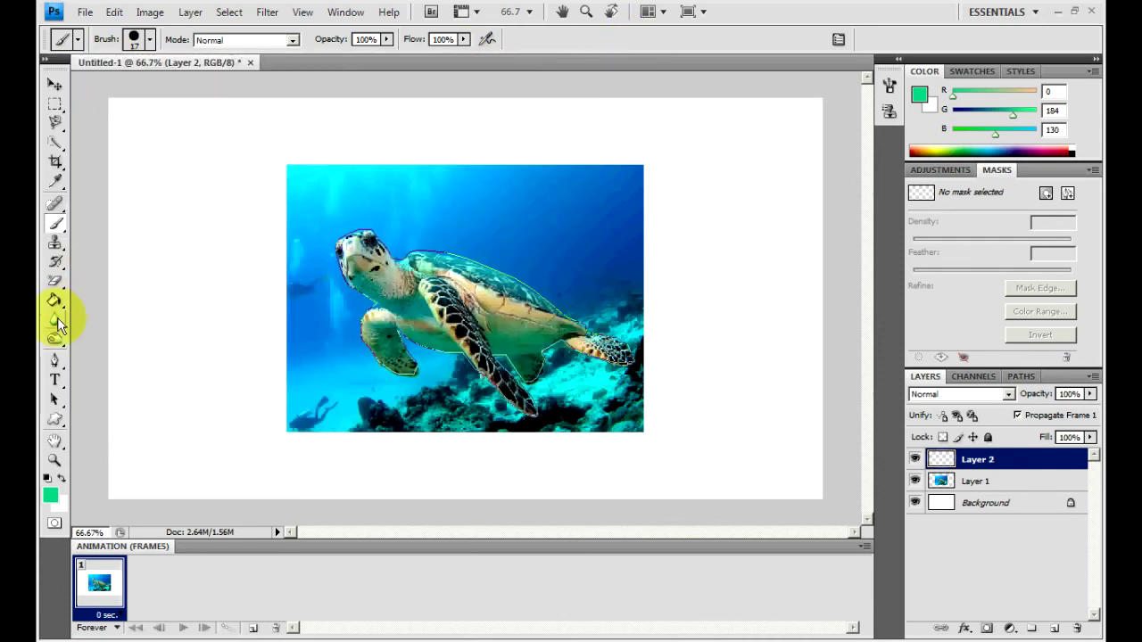
- Define the traced turtle path as a custom shape named Turtle
left_click(57, 362)
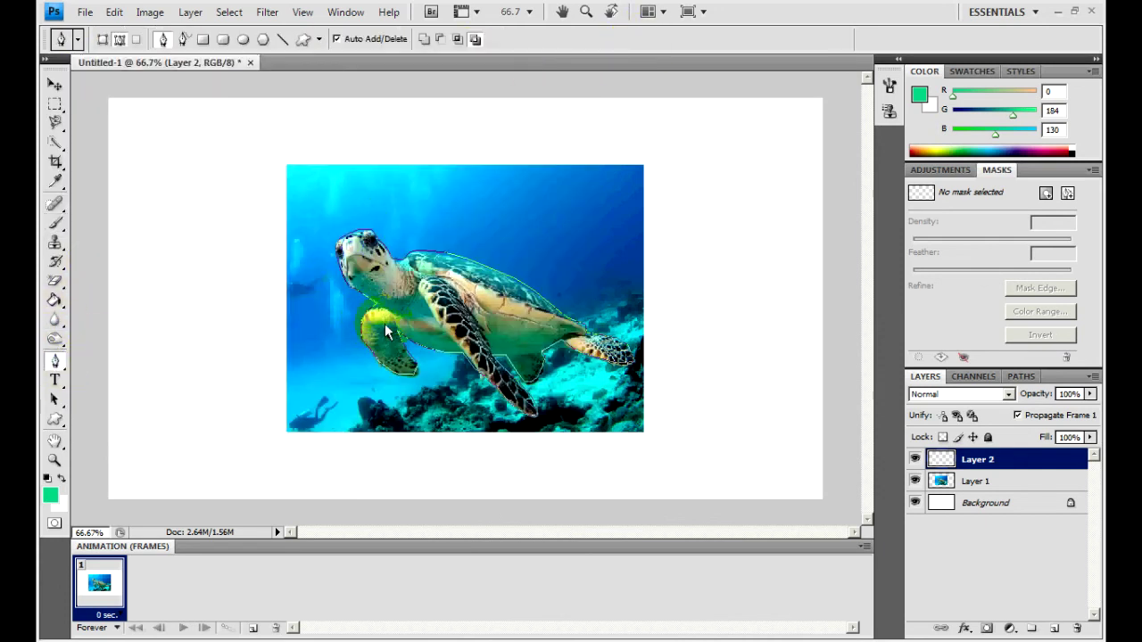
right_click(478, 261)
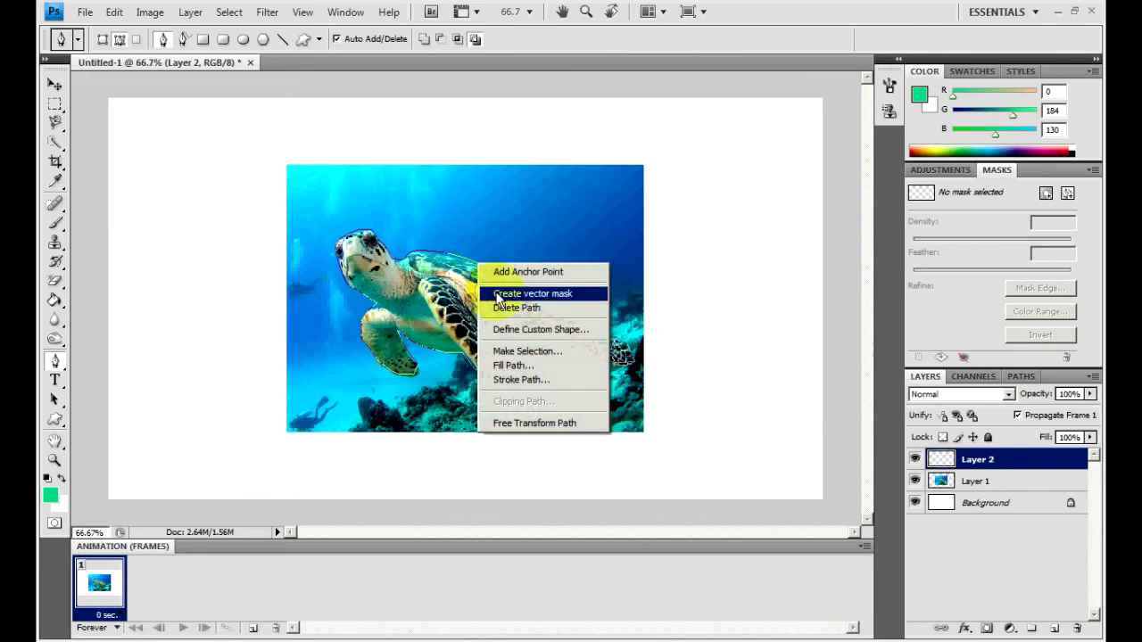
left_click(518, 330)
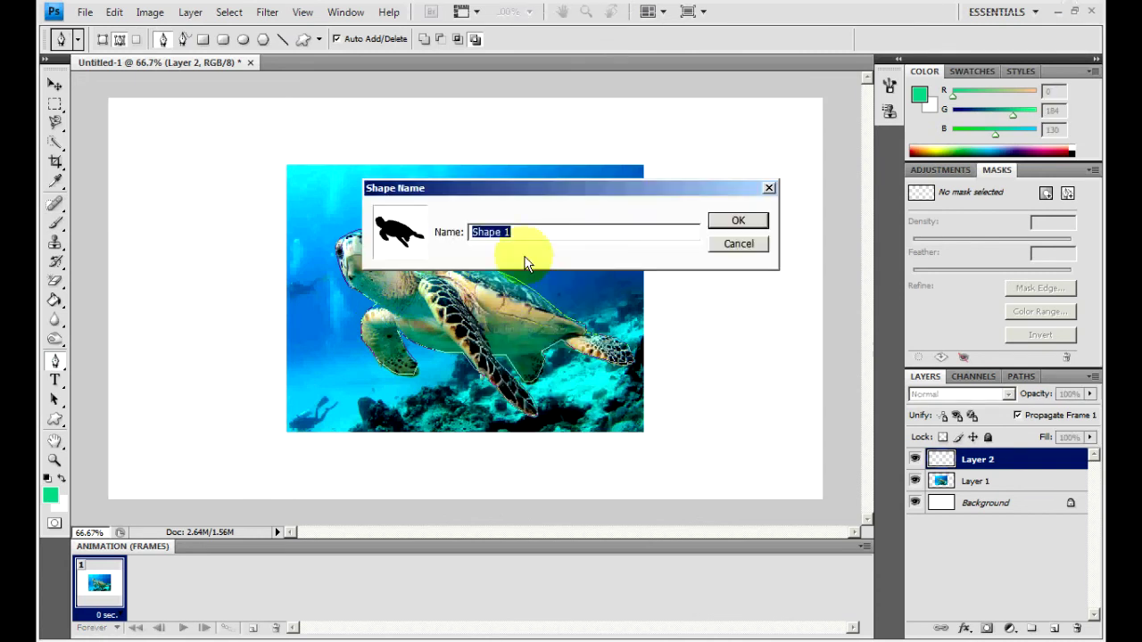
key("BackSpace")
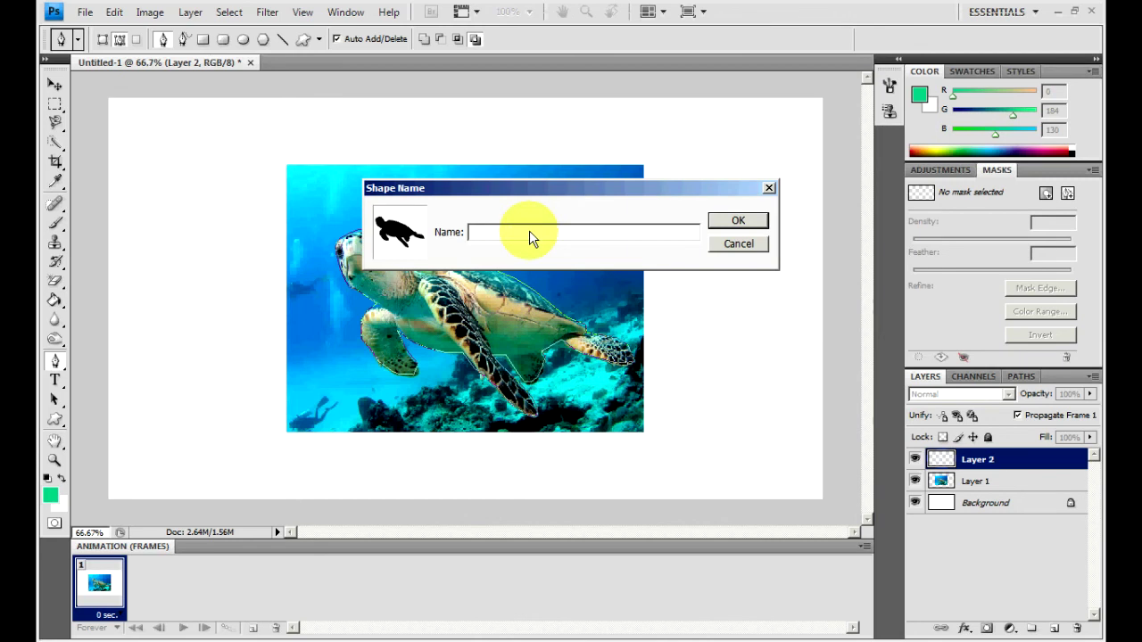
type("T")
key("BackSpace")
type("Turtle")
key("Return")
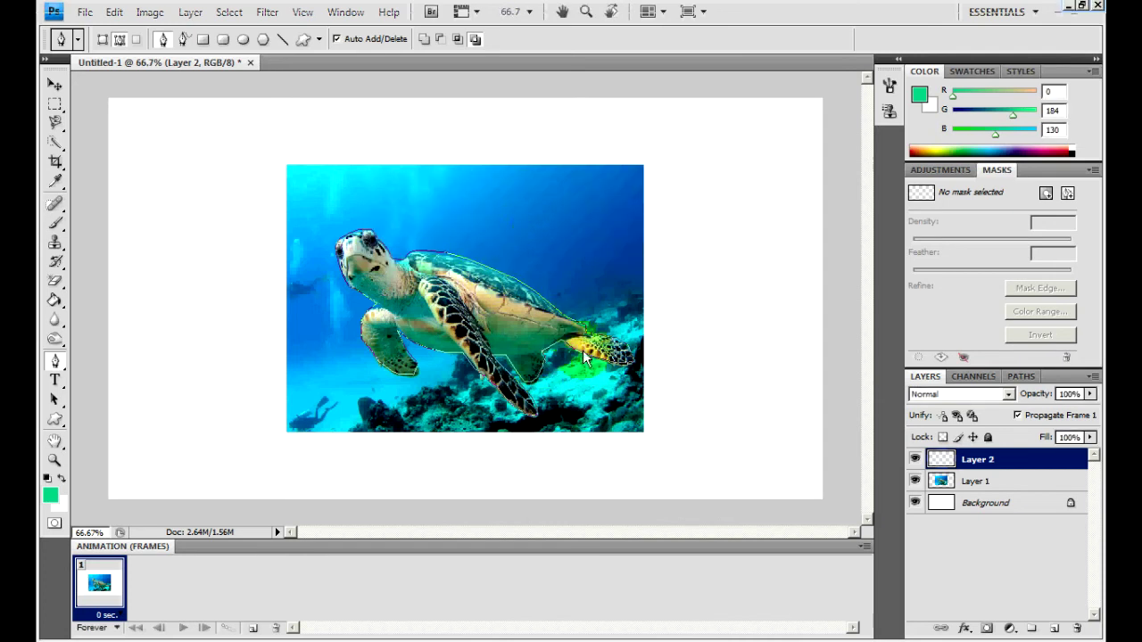
- Dismiss the path, delete the turtle photo on Layer 1, and make Layer 2 active
left_click(942, 460)
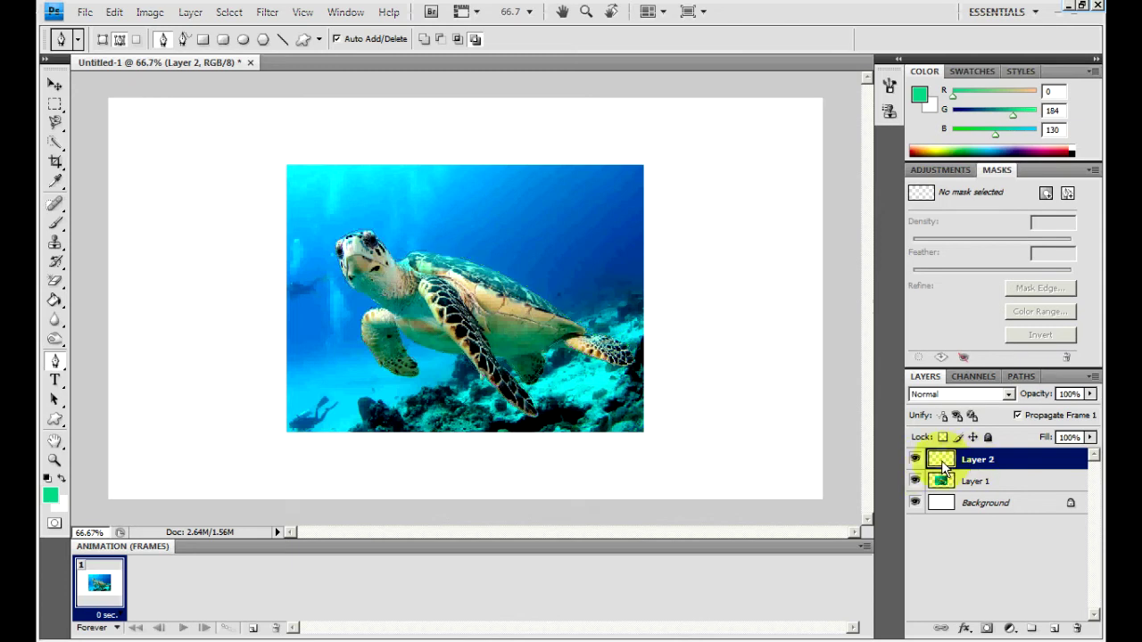
left_click(1018, 489)
key("Delete")
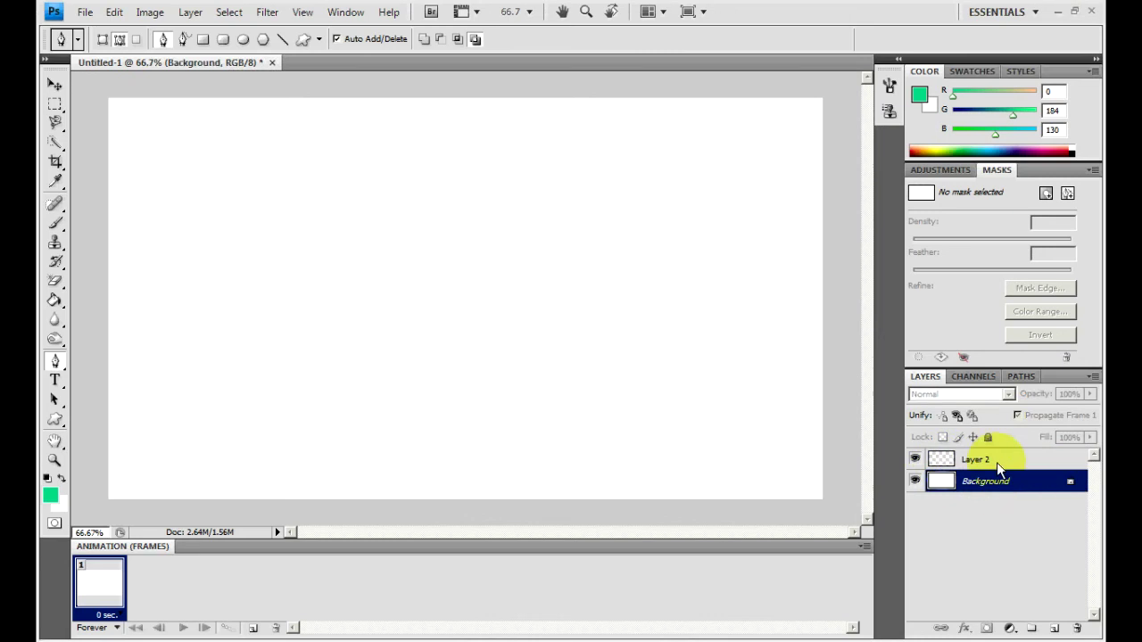
left_click(997, 460)
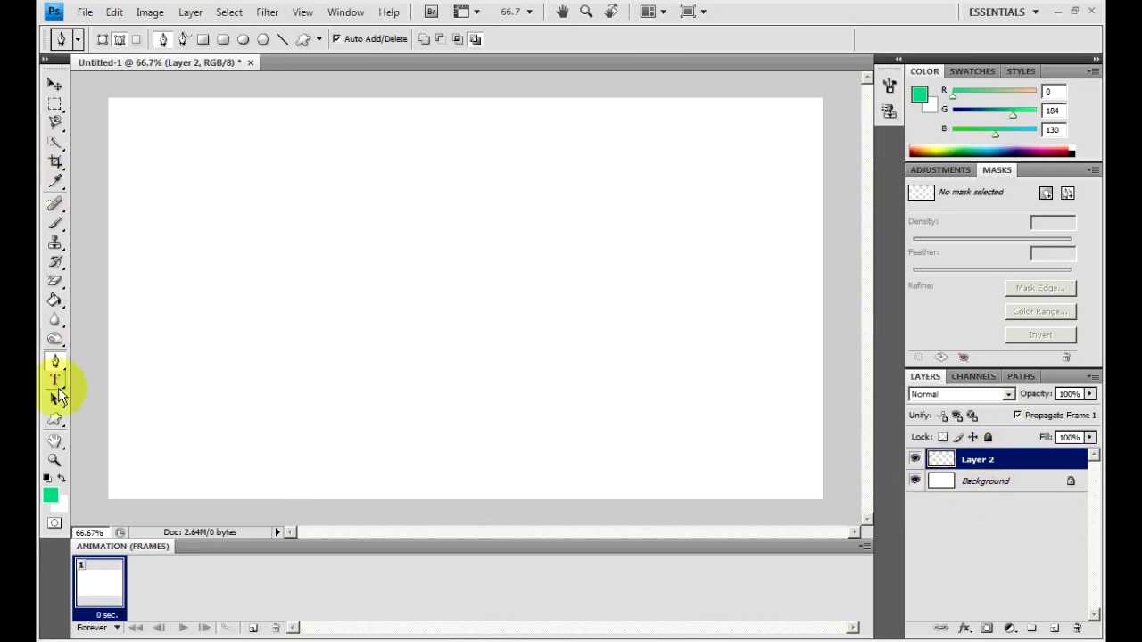
- Select the Custom Shape Tool and pick the saved Turtle shape from the Shape picker
left_click(54, 421)
right_click(55, 424)
left_click(92, 416)
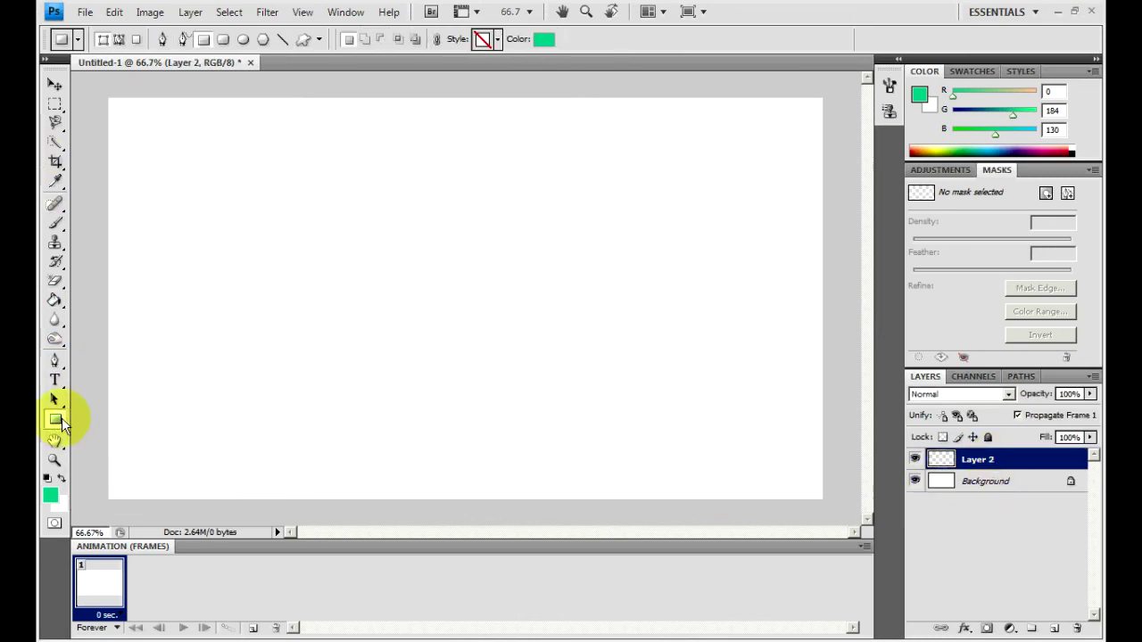
right_click(65, 424)
left_click(91, 431)
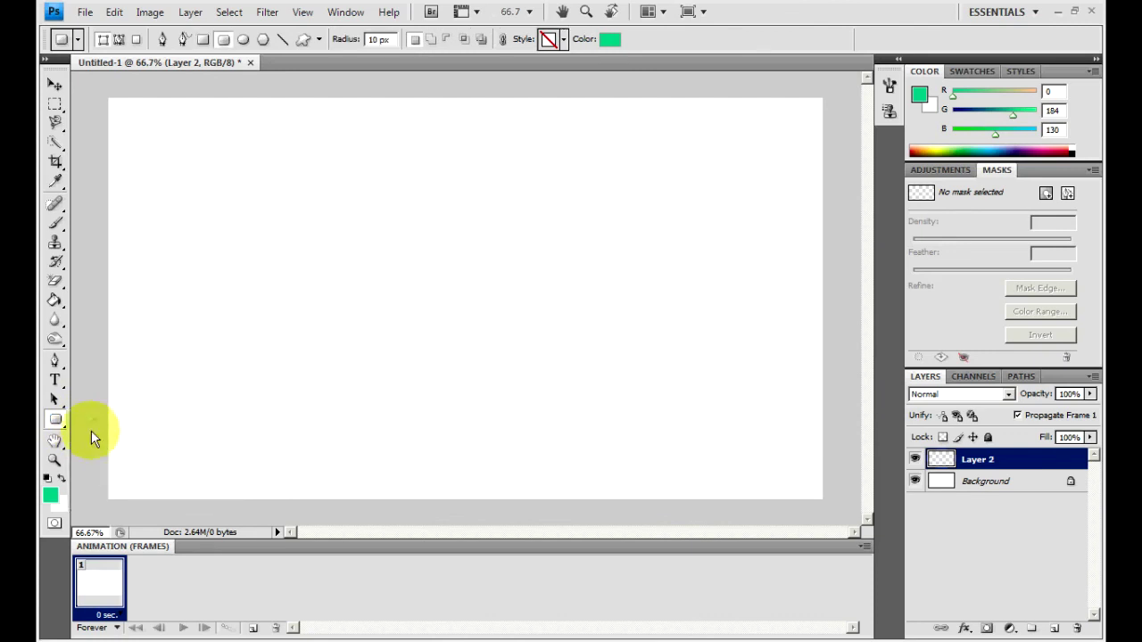
right_click(54, 422)
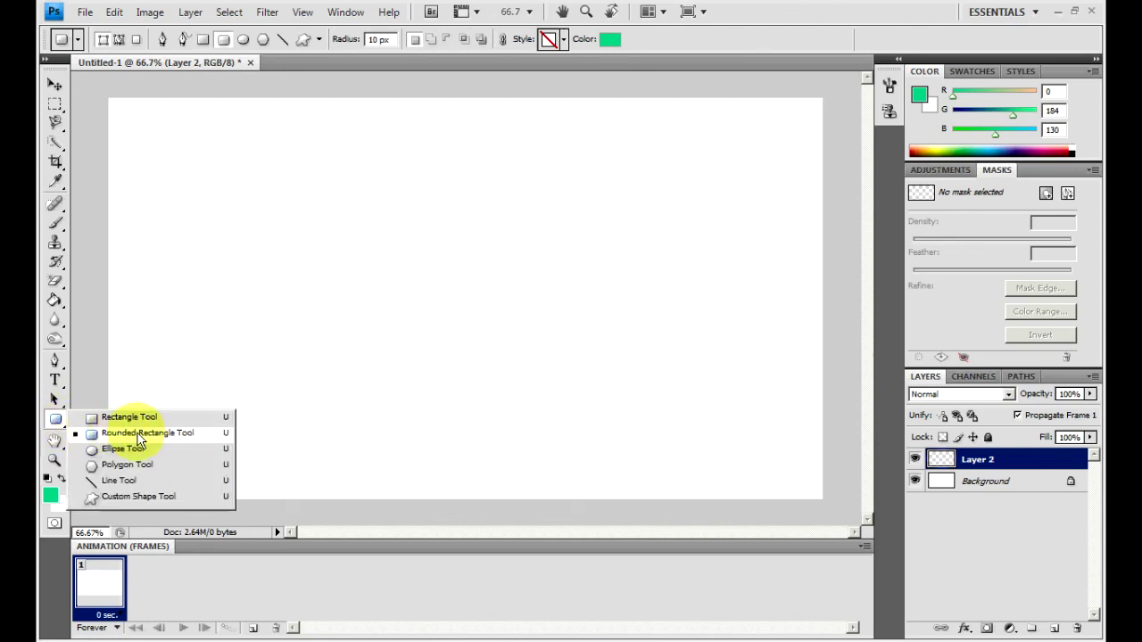
left_click(138, 498)
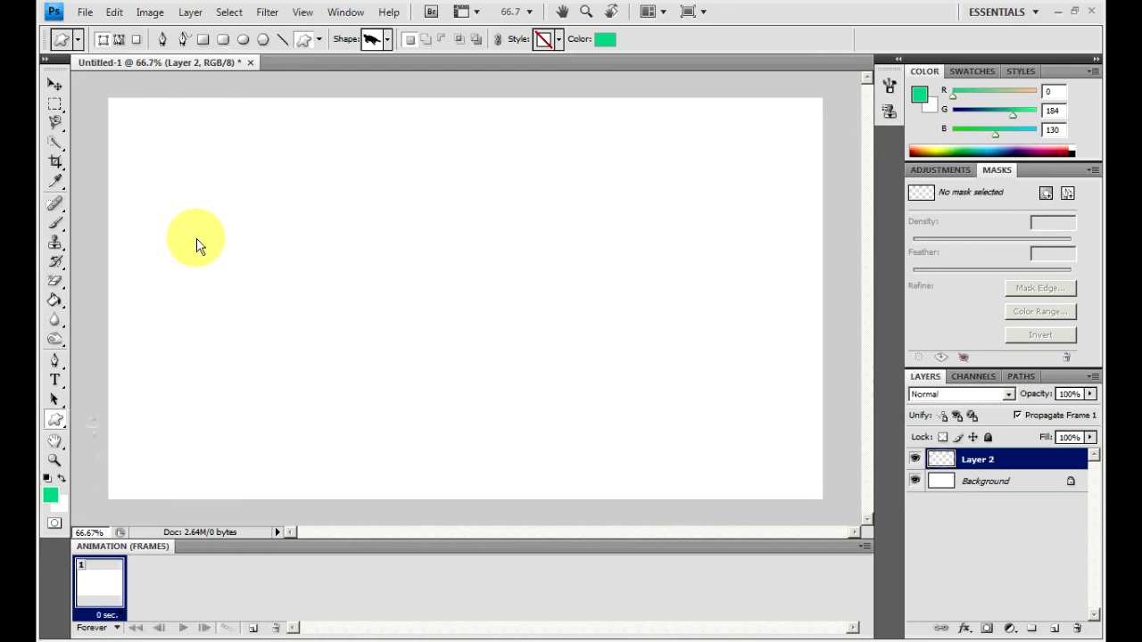
left_click(386, 39)
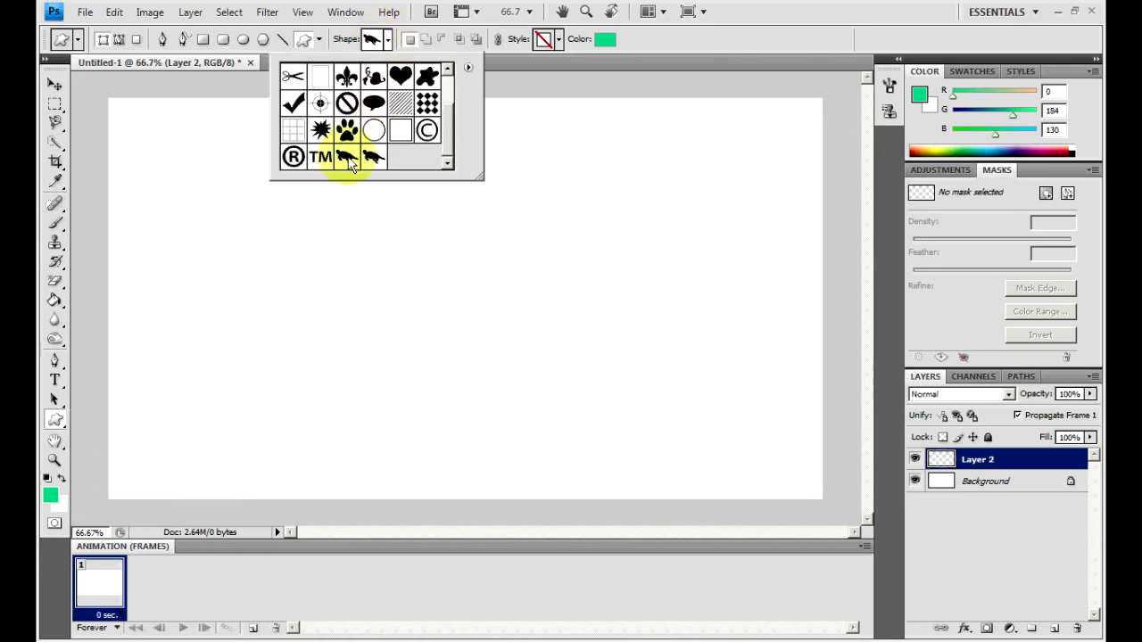
left_click(379, 161)
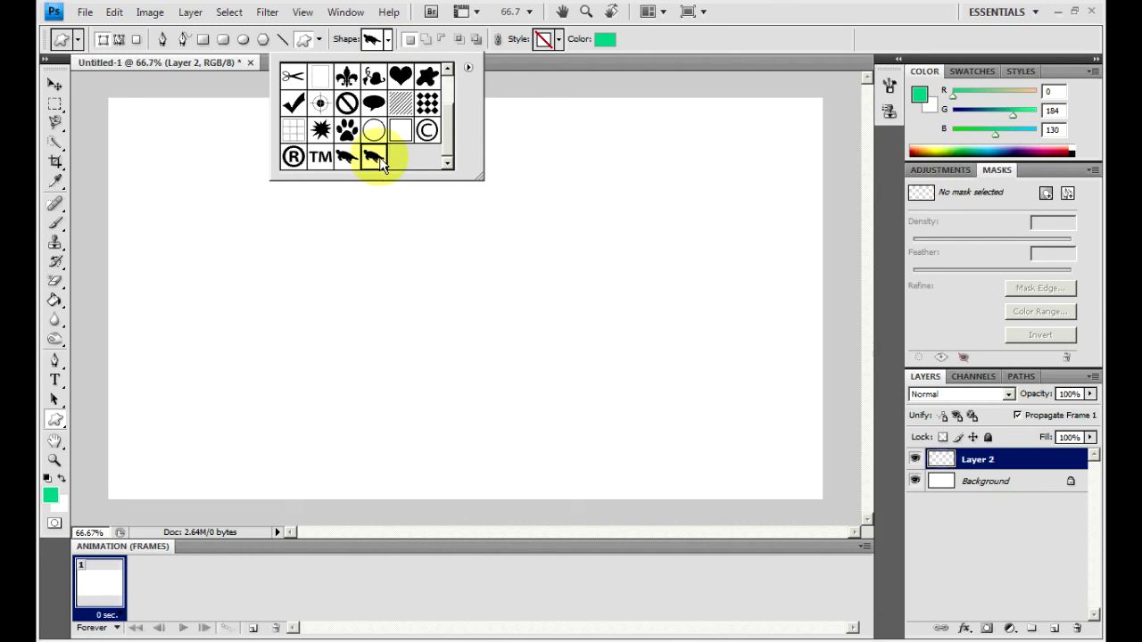
- Draw a large turtle coloured aqua #0af7b1, then a smaller turtle at the upper right
left_click(709, 34)
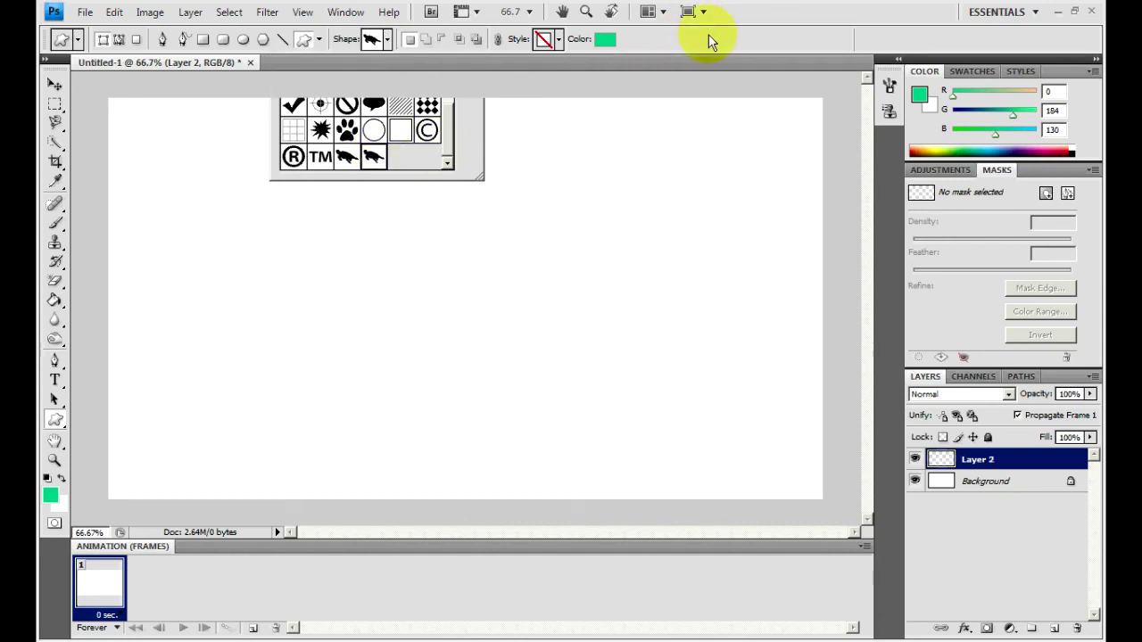
left_click_drag(625, 148, 255, 389)
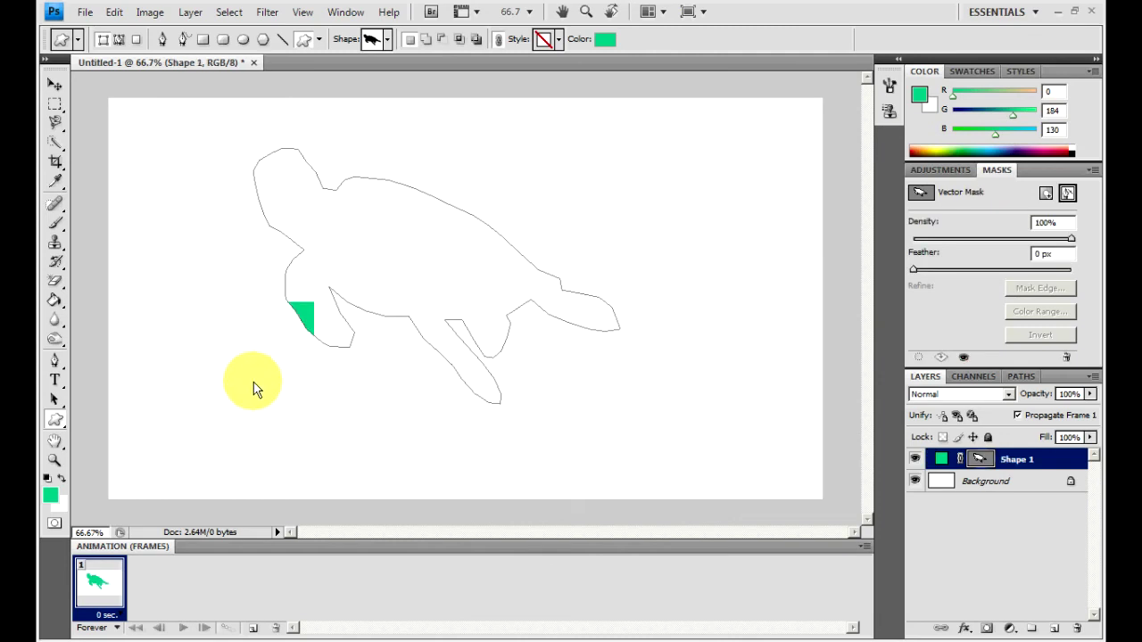
left_click(606, 40)
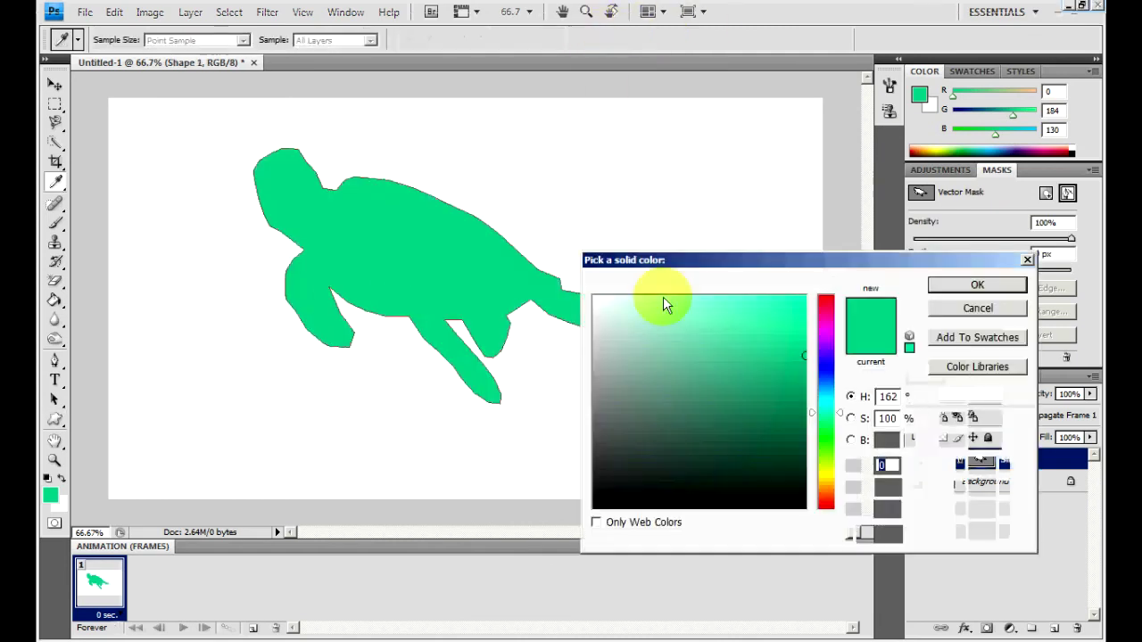
left_click_drag(779, 337, 796, 302)
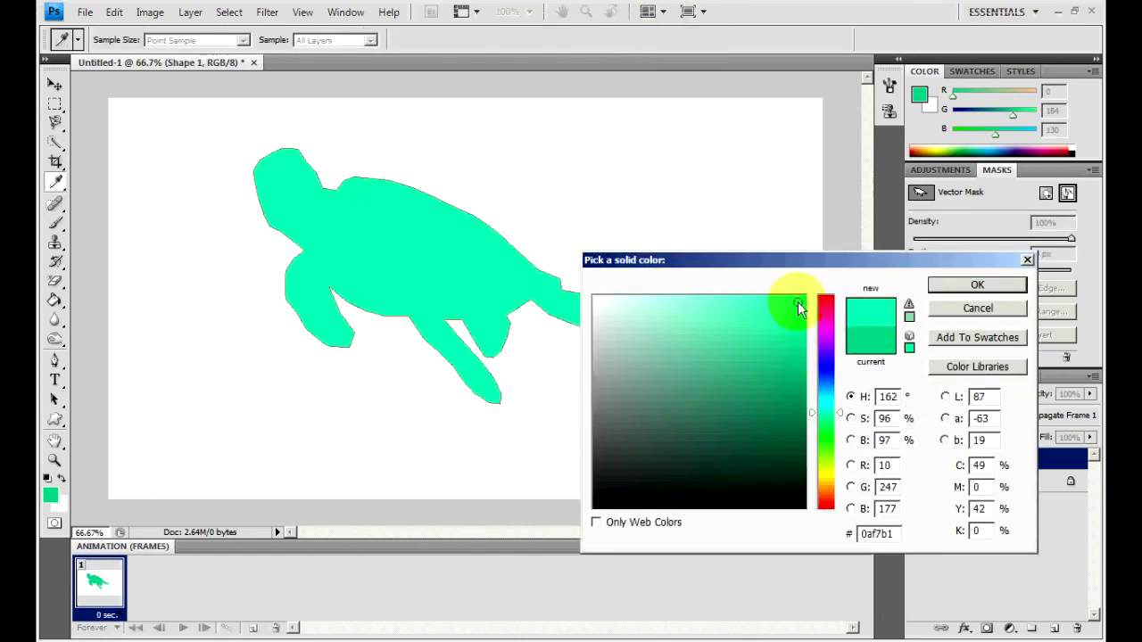
left_click(955, 284)
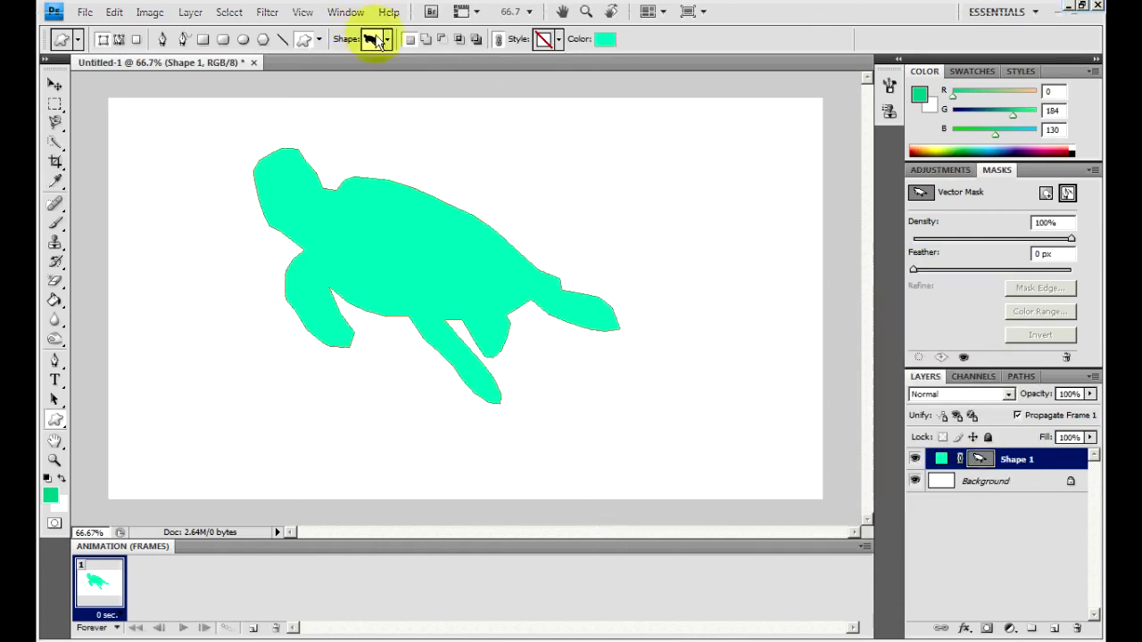
left_click_drag(503, 113, 663, 221)
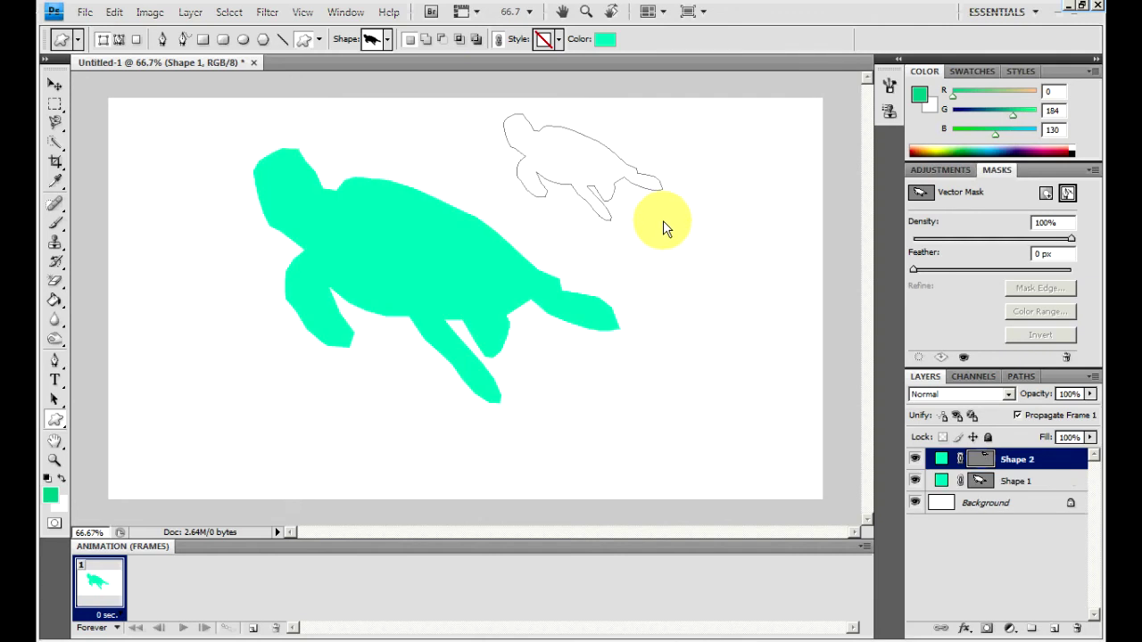
- Recolour the small Shape 2 turtle to blue #2668d5 in the Color picker
left_click(606, 40)
left_click_drag(764, 327, 787, 406)
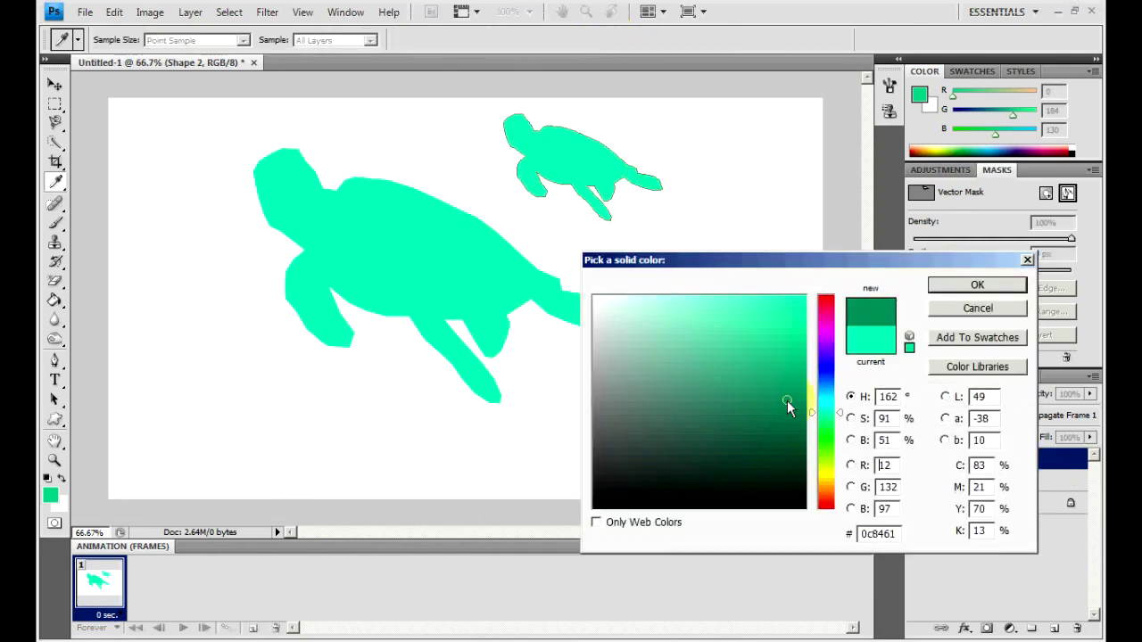
left_click(779, 404)
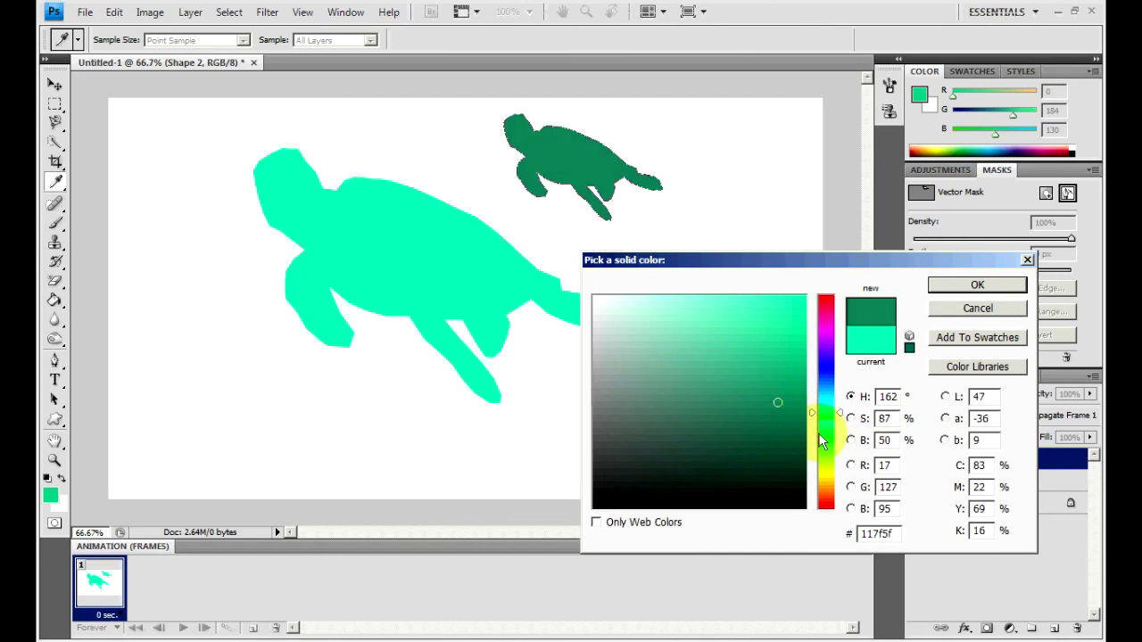
key("Tab")
left_click_drag(827, 438, 829, 436)
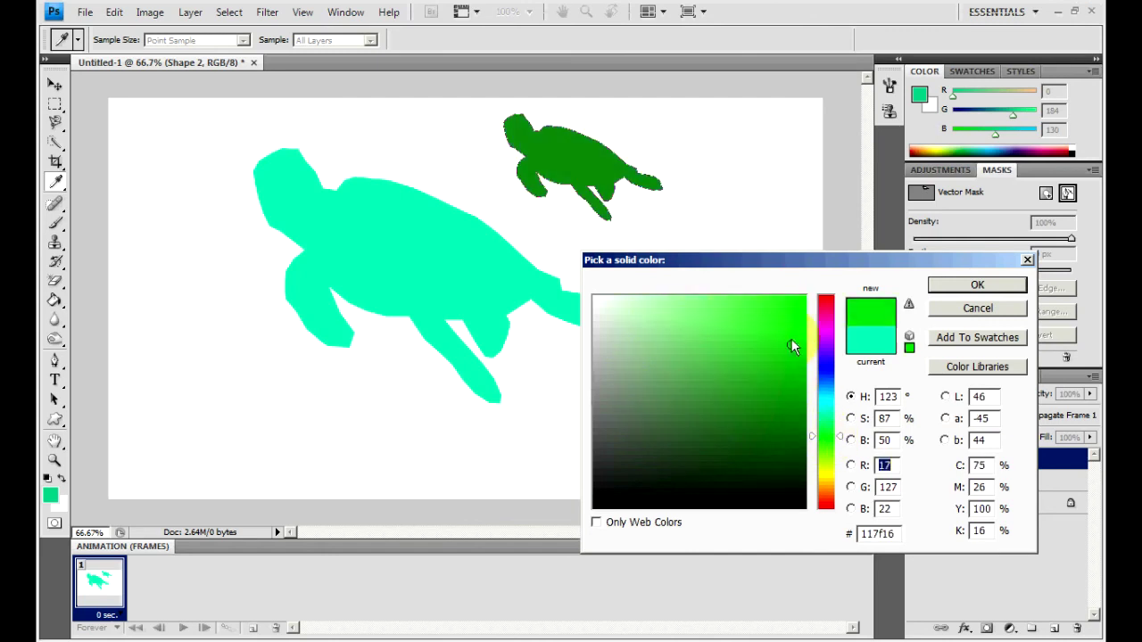
left_click_drag(791, 338, 782, 384)
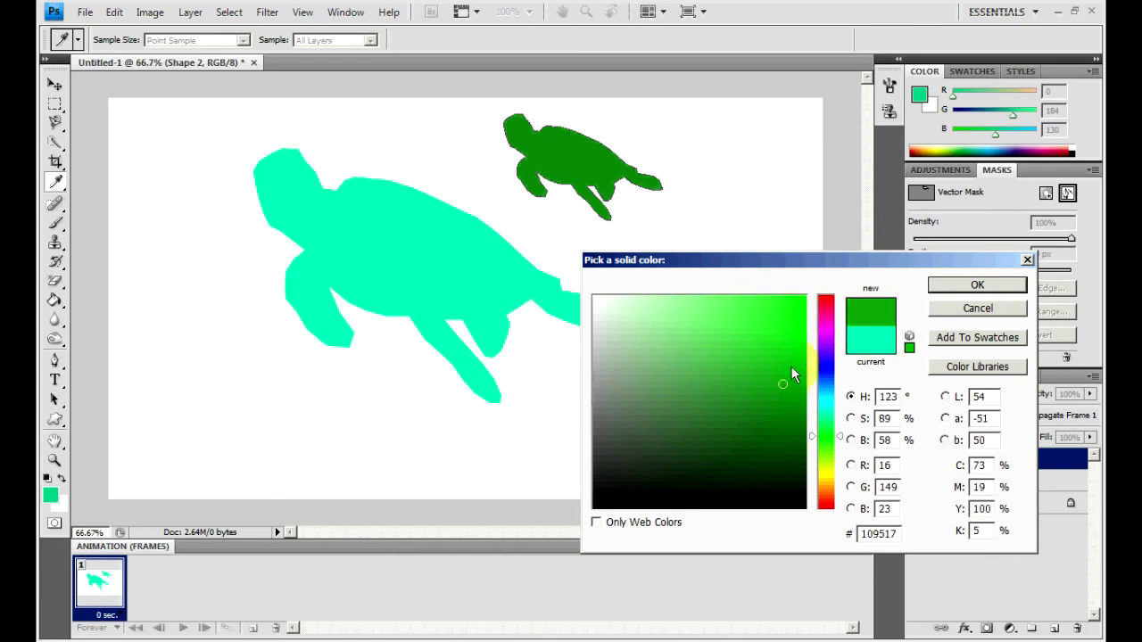
left_click(825, 470)
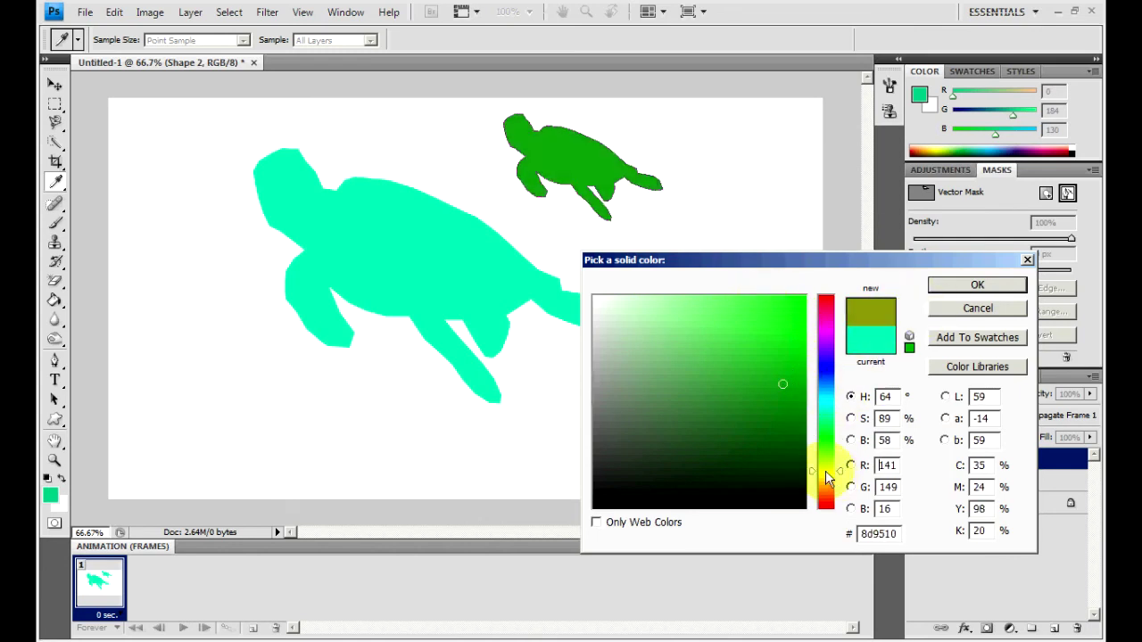
left_click(829, 386)
left_click(765, 337)
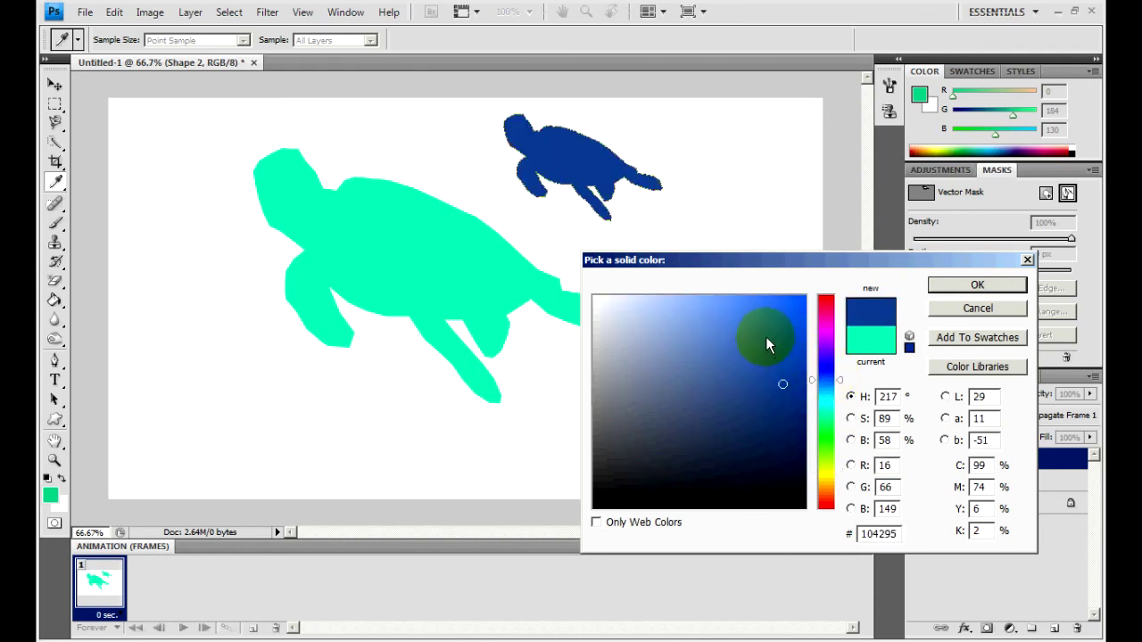
left_click(957, 288)
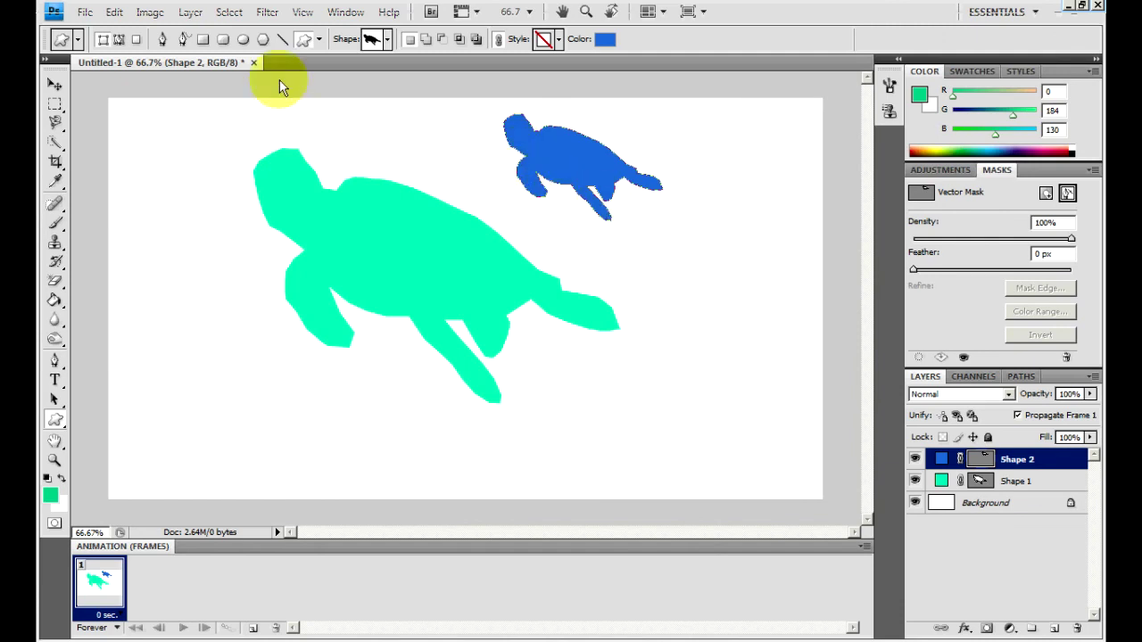
left_click(55, 226)
- Switch to the Horizontal Type tool, set to Bebas Neue Regular at 72 pt
left_click(55, 226)
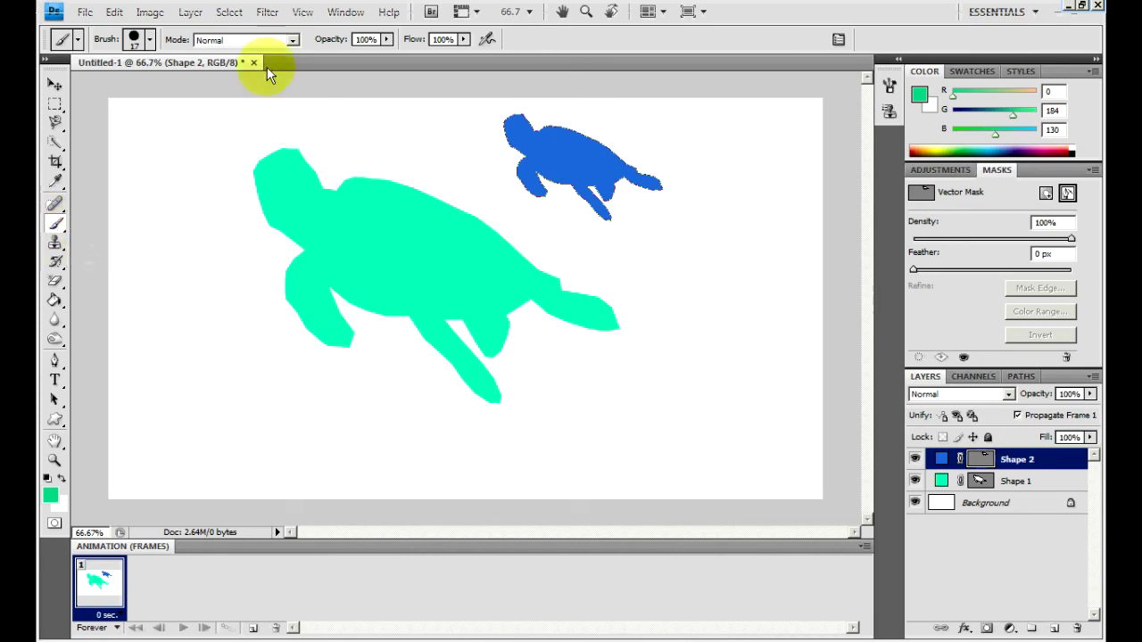
left_click(54, 421)
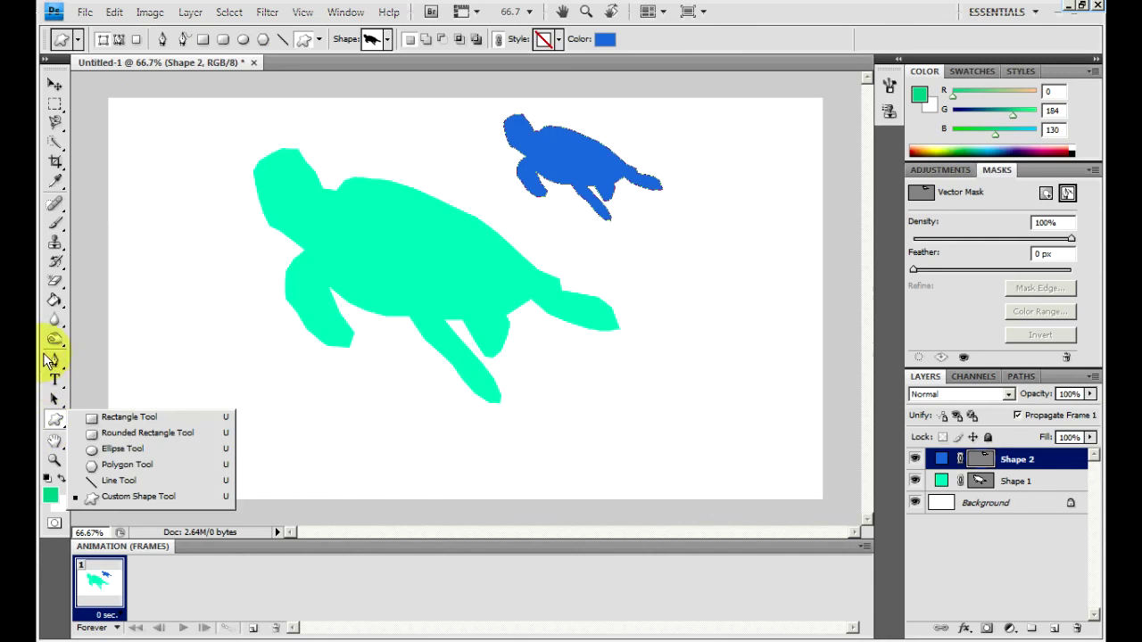
left_click(51, 382)
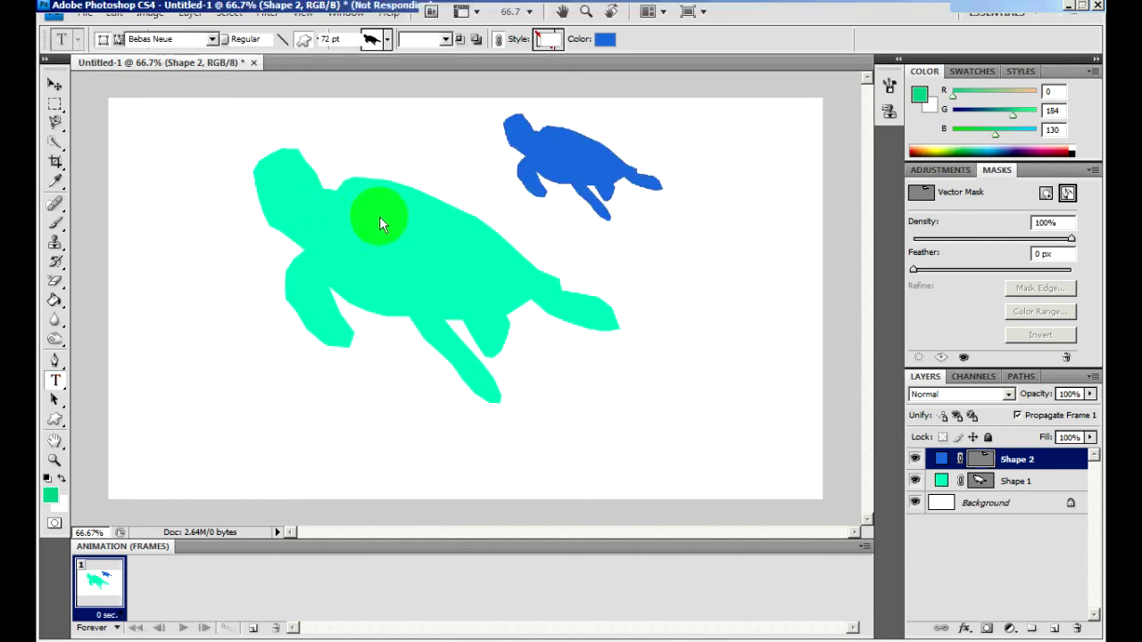
- Type white TURTLE in Bebas Neue and move it onto the large turtle's centre
left_click(337, 216)
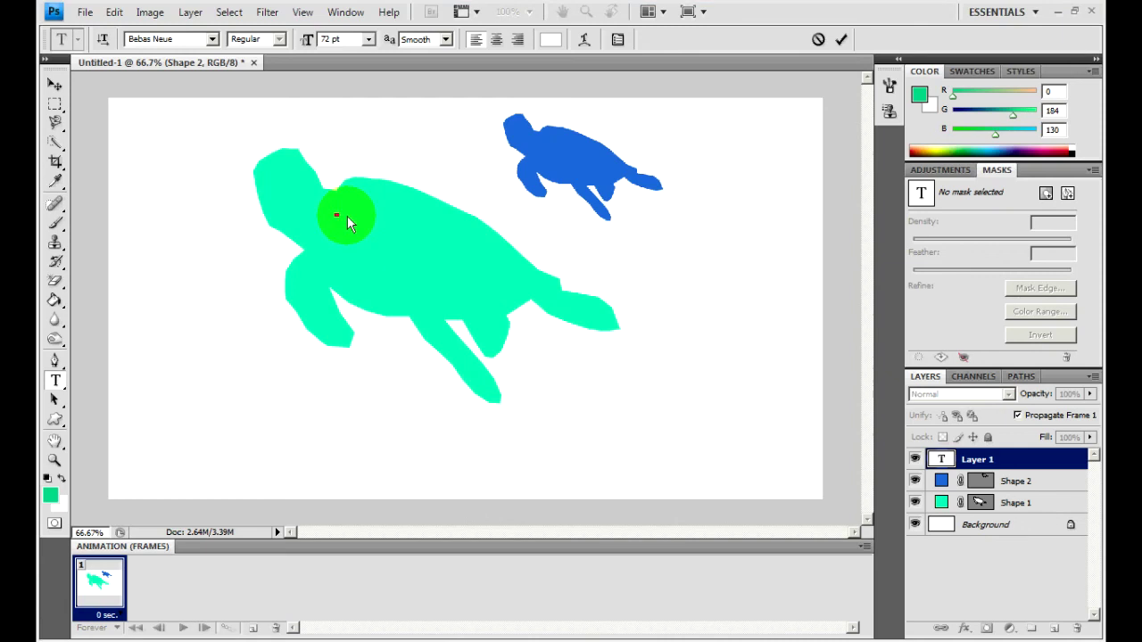
type("T")
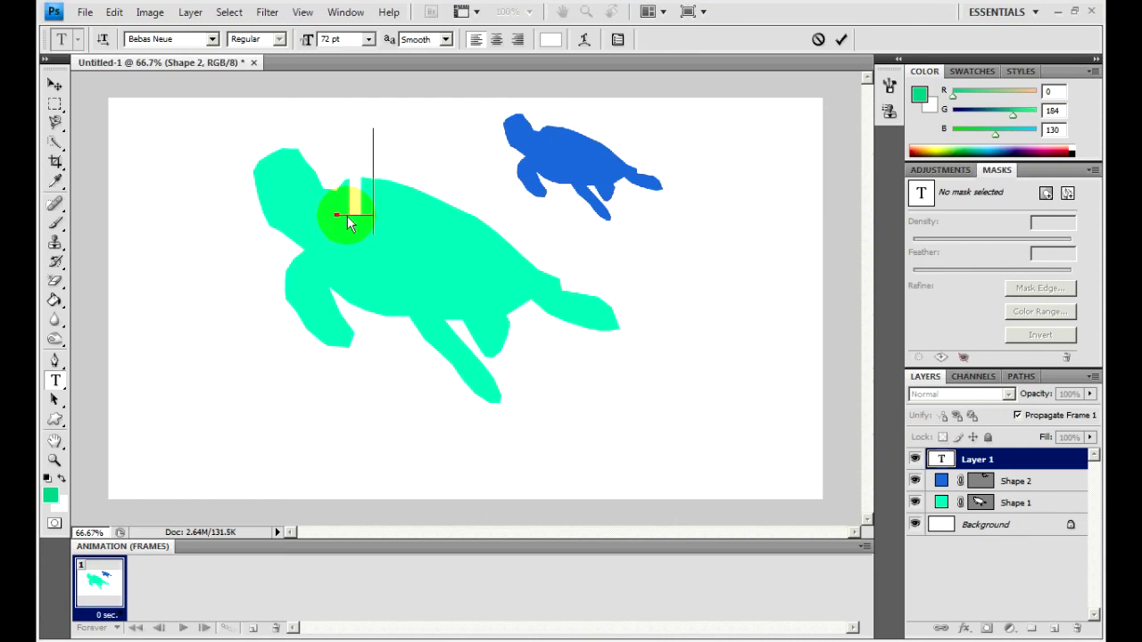
type("URTLE")
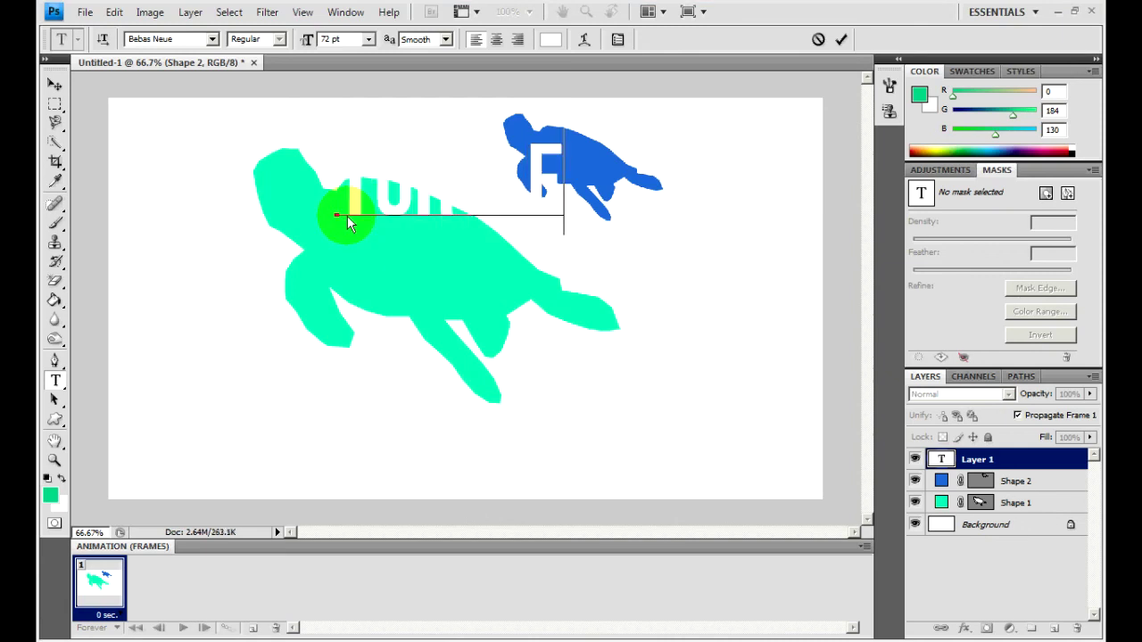
left_click(55, 84)
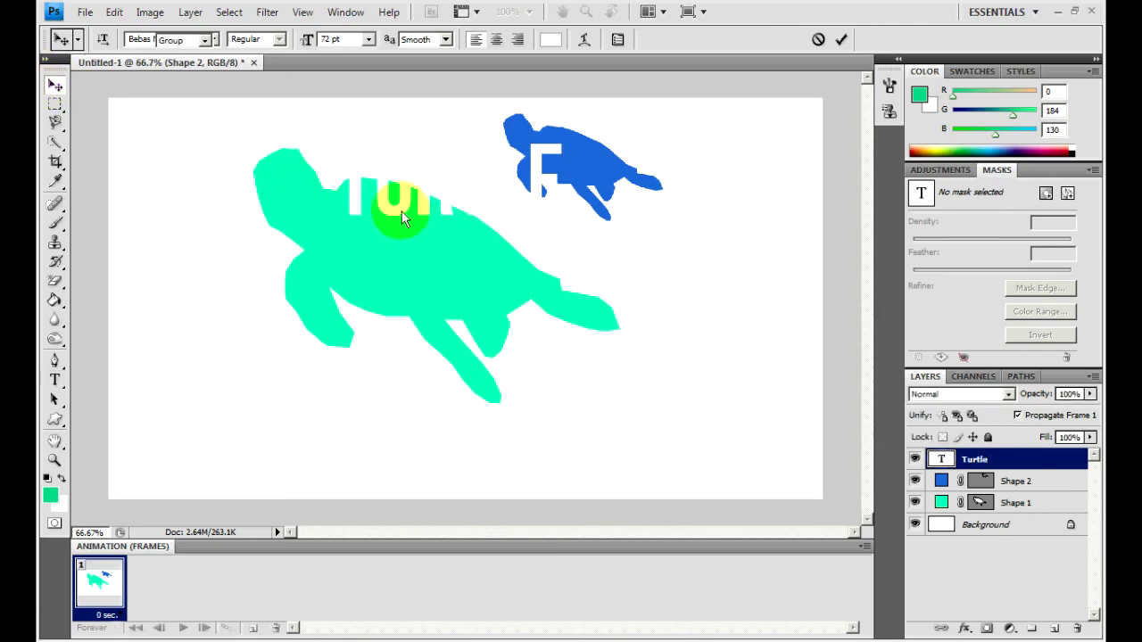
left_click_drag(395, 205, 333, 291)
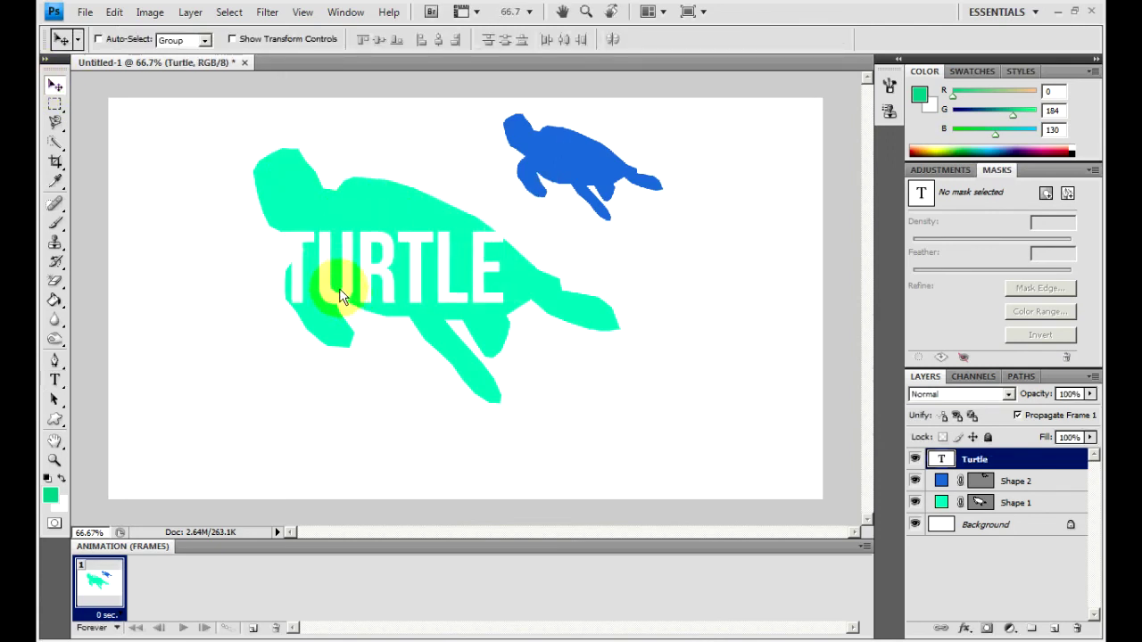
left_click(141, 18)
- Scale the TURTLE text down to about 77.6% and centre it on the aqua turtle's body
mouse_move(107, 14)
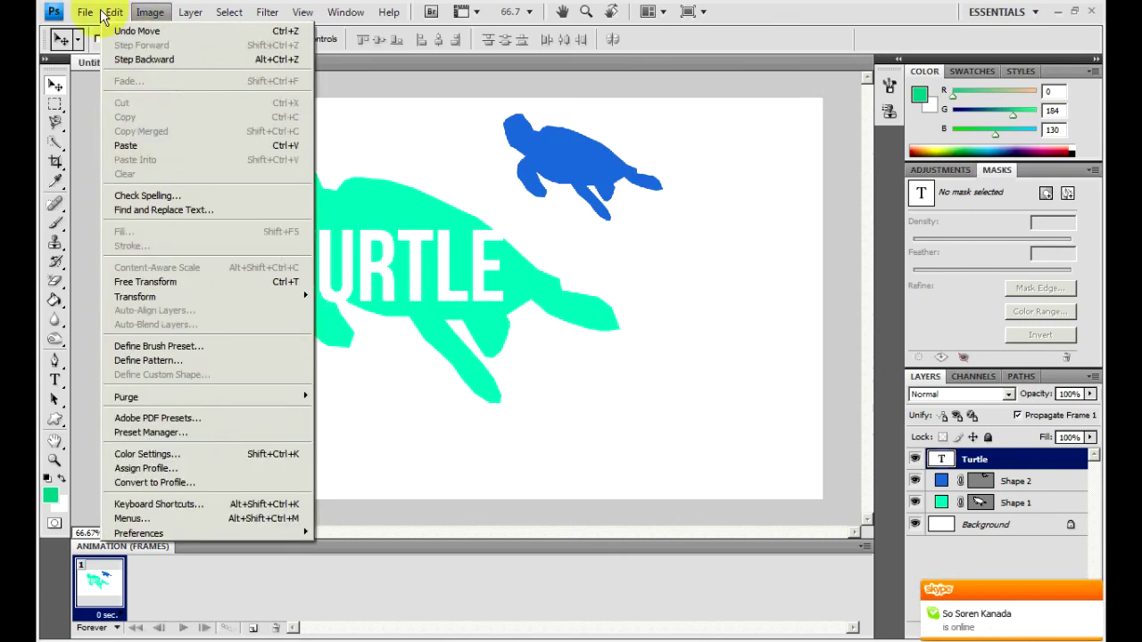
left_click(151, 280)
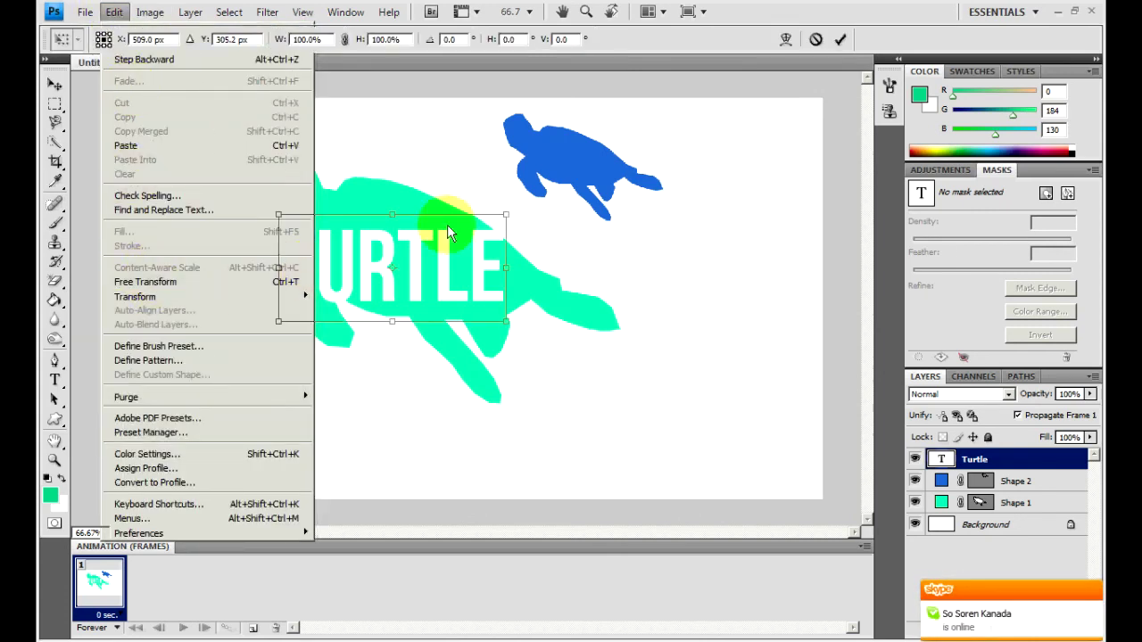
left_click_drag(505, 216, 455, 256)
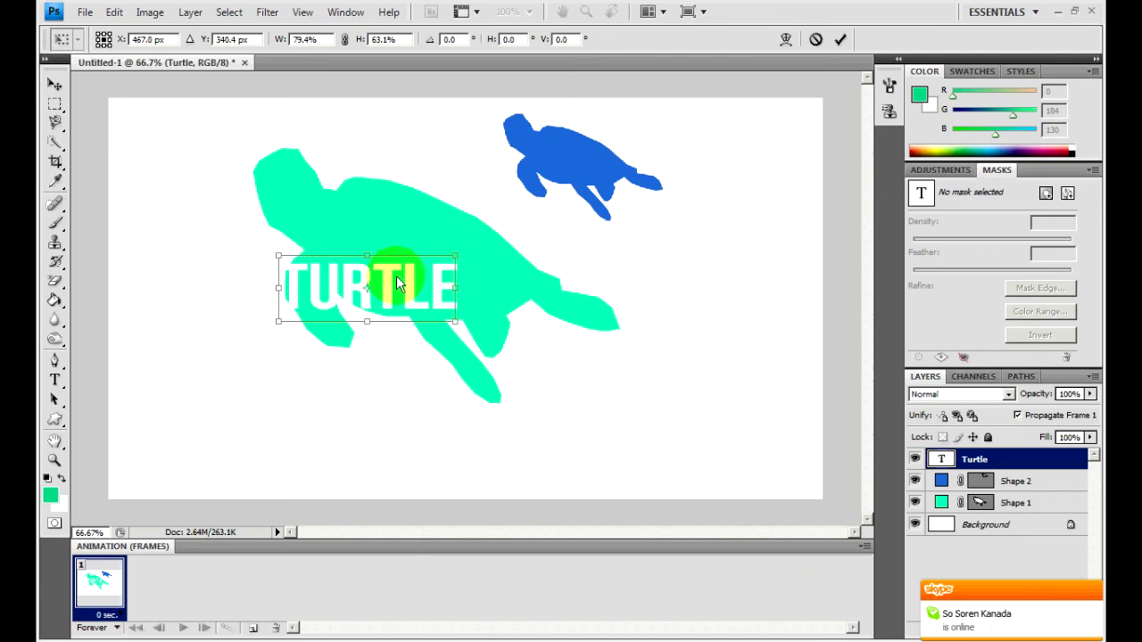
left_click_drag(397, 284, 435, 264)
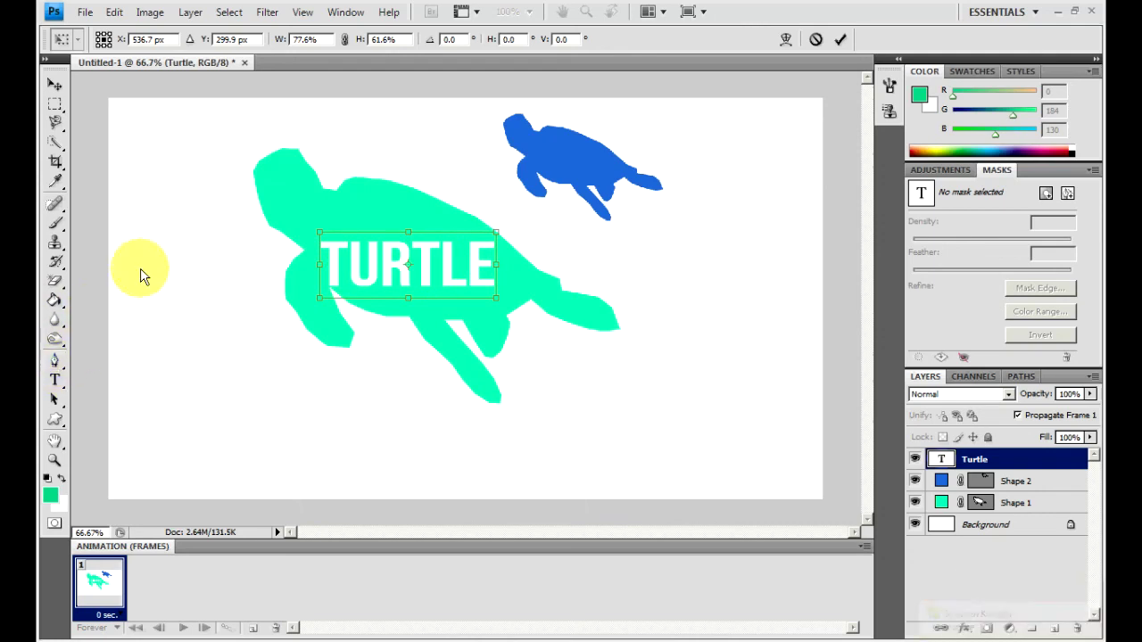
left_click(840, 39)
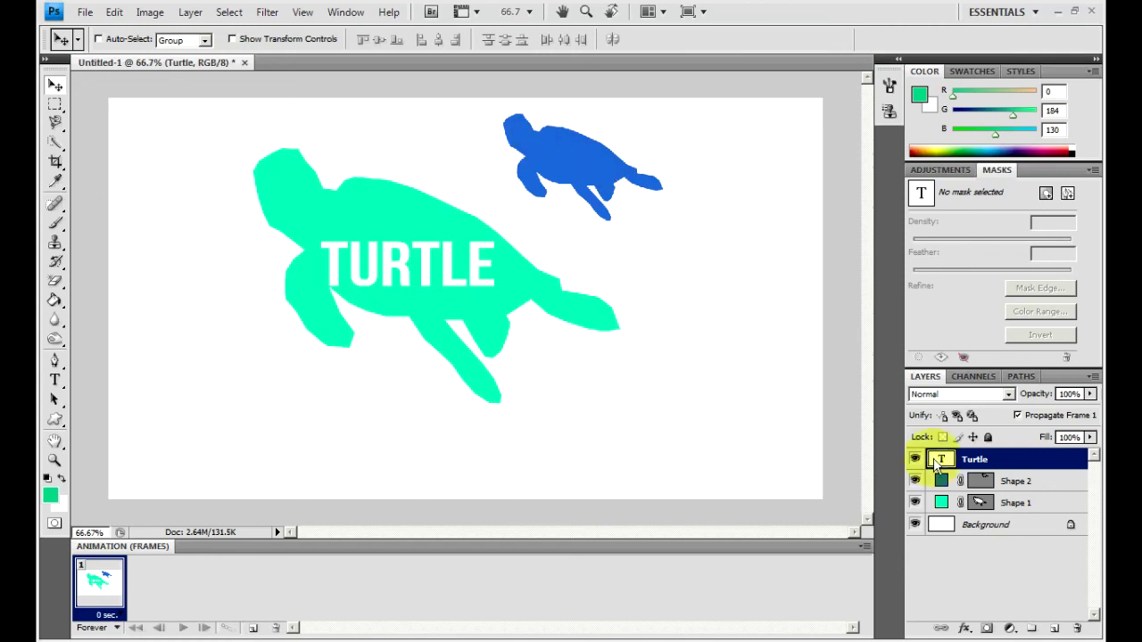
- On the Background layer, take the Paint Bucket and set the foreground colour to yellow f9e505
left_click(981, 524)
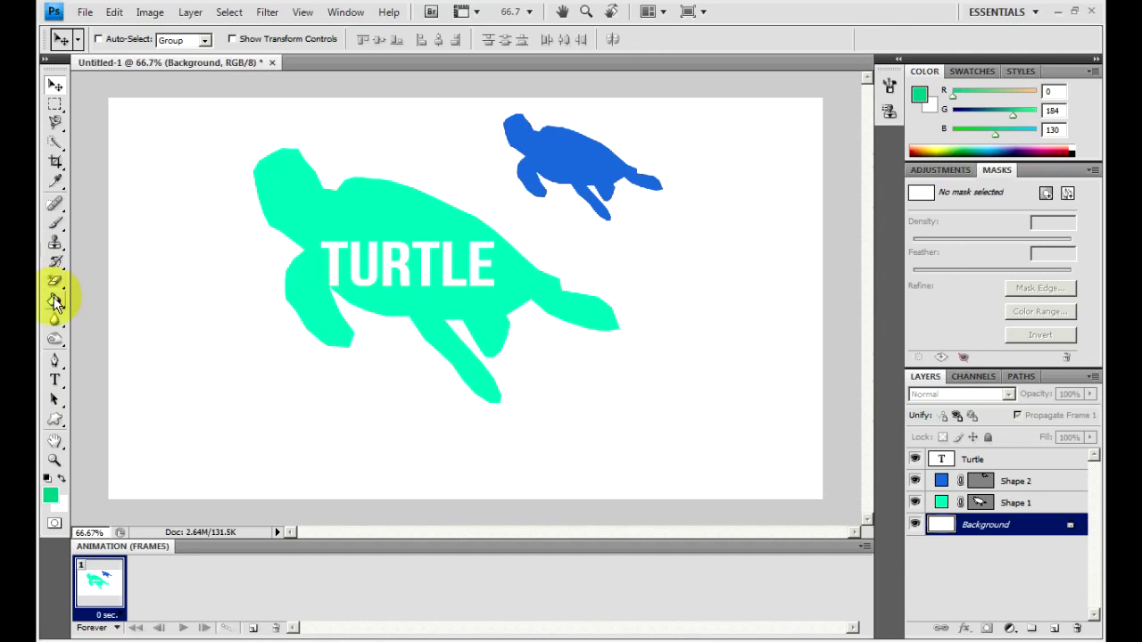
mouse_move(55, 301)
left_mouse_down()
mouse_move(90, 298)
mouse_move(125, 313)
left_mouse_up()
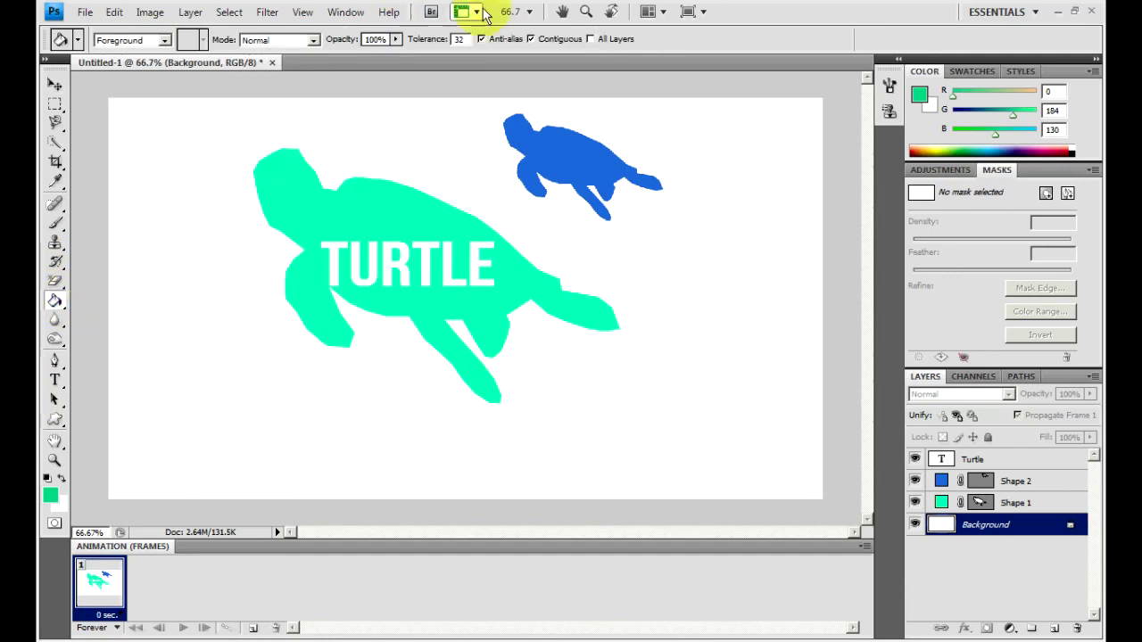
left_click(50, 495)
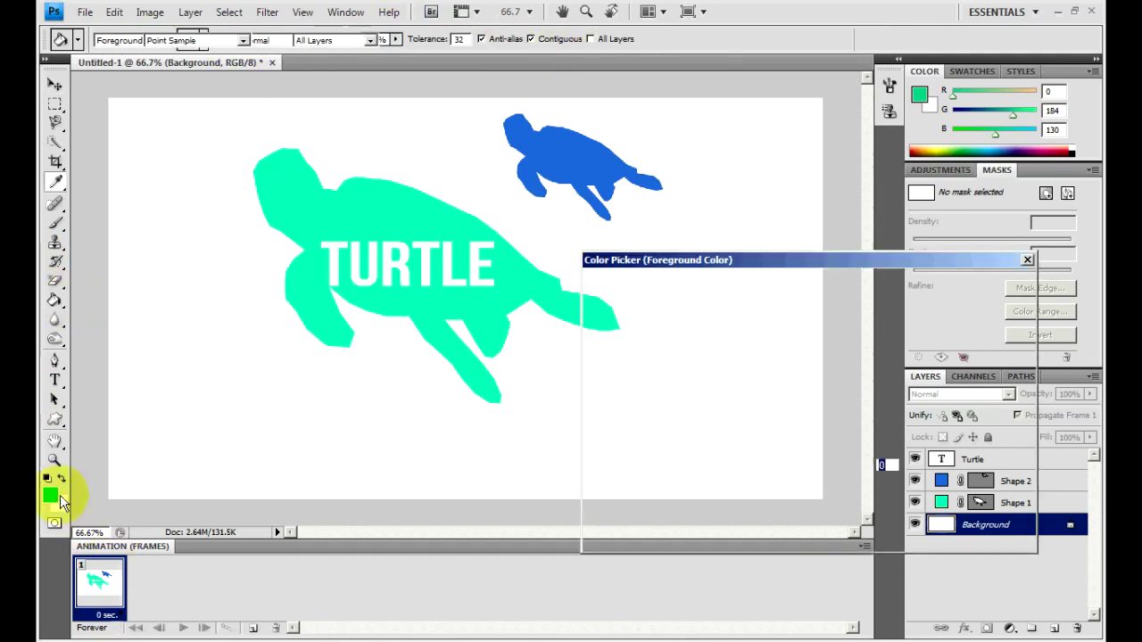
left_click_drag(813, 438, 817, 477)
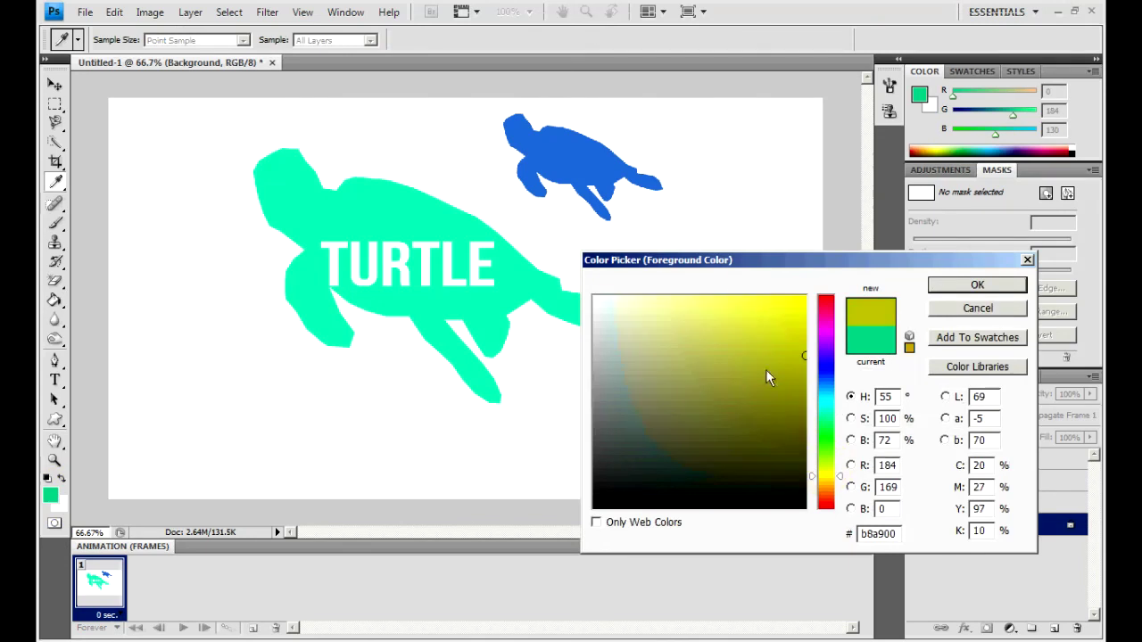
mouse_move(766, 371)
left_mouse_down()
mouse_move(793, 291)
mouse_move(800, 300)
left_mouse_up()
left_click(976, 285)
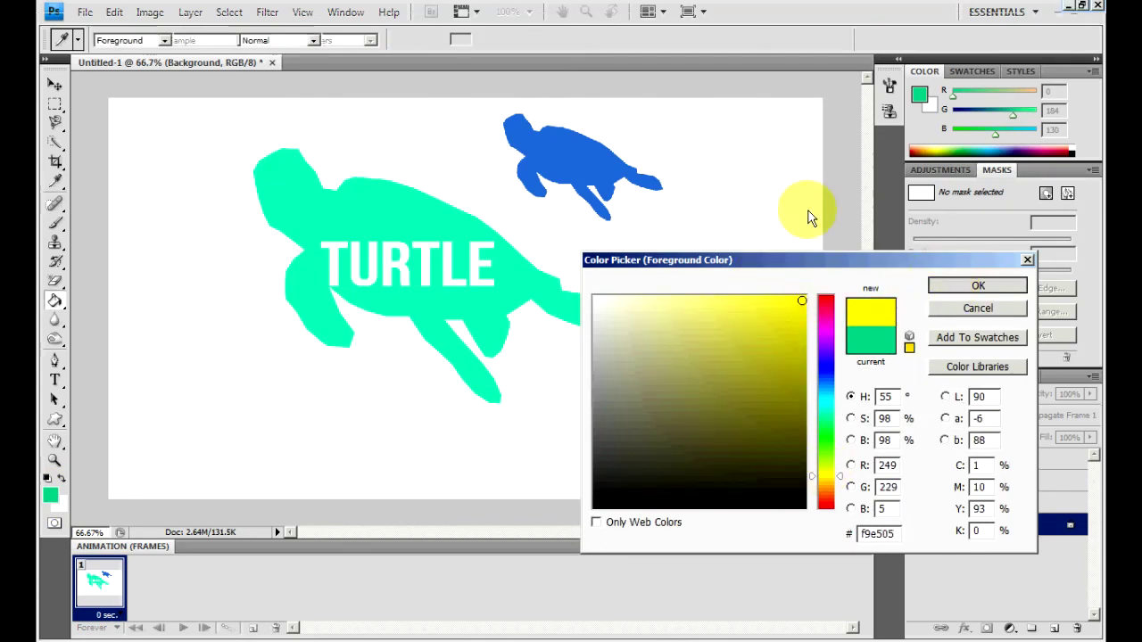
- Fill the white background behind the turtles with the yellow
left_click(770, 192)
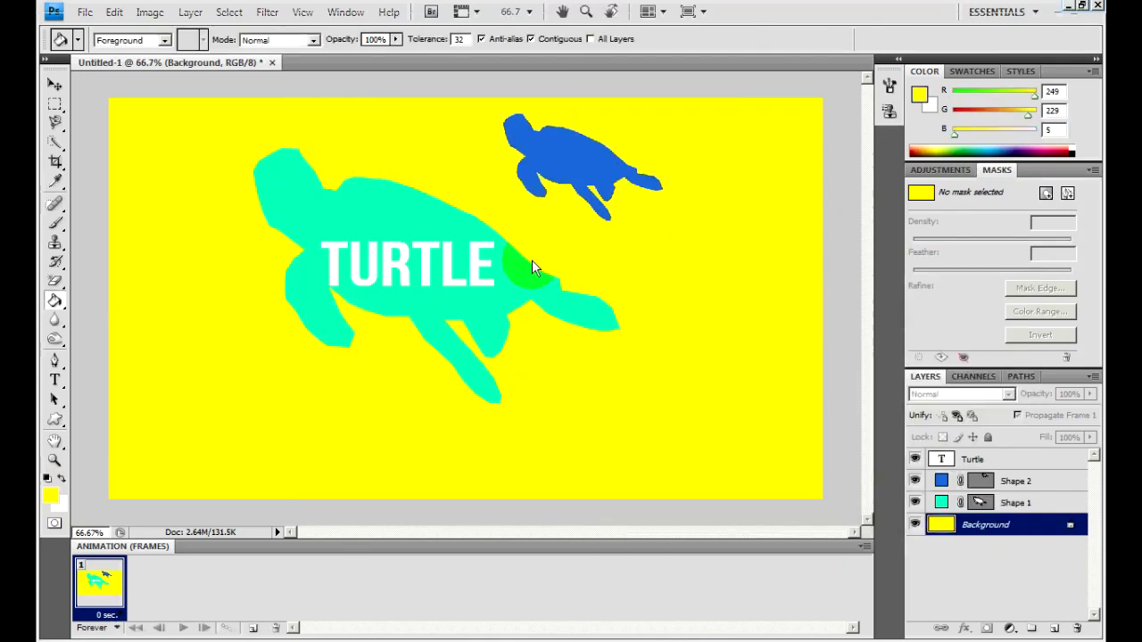
left_click(413, 229)
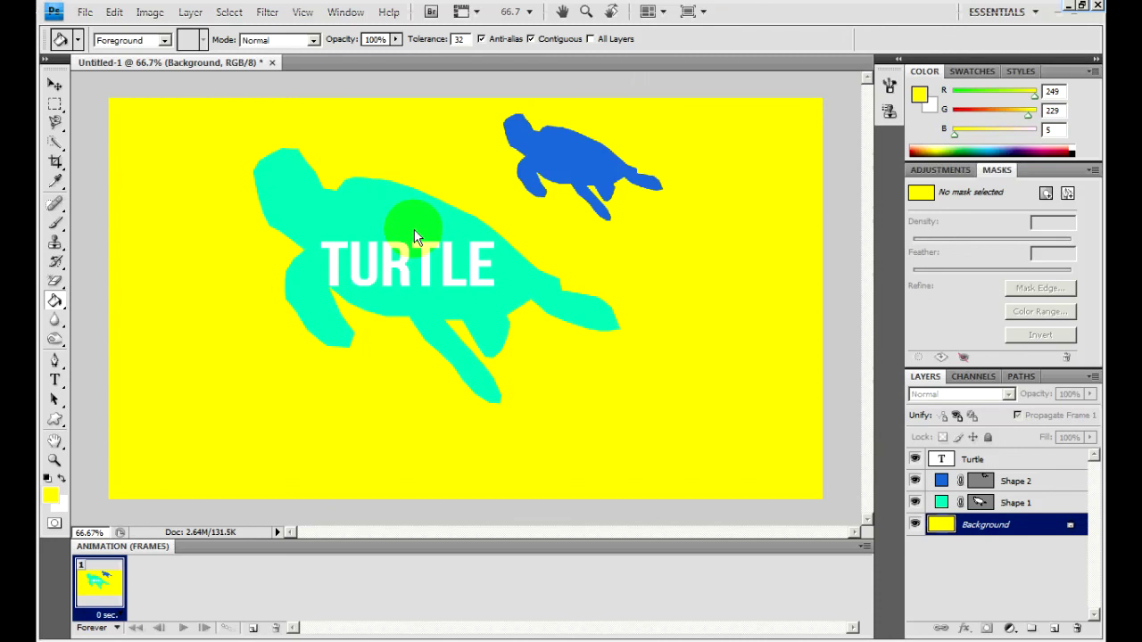
left_click(82, 12)
- Save the picture to the Desktop as test in JPEG format
left_click(102, 216)
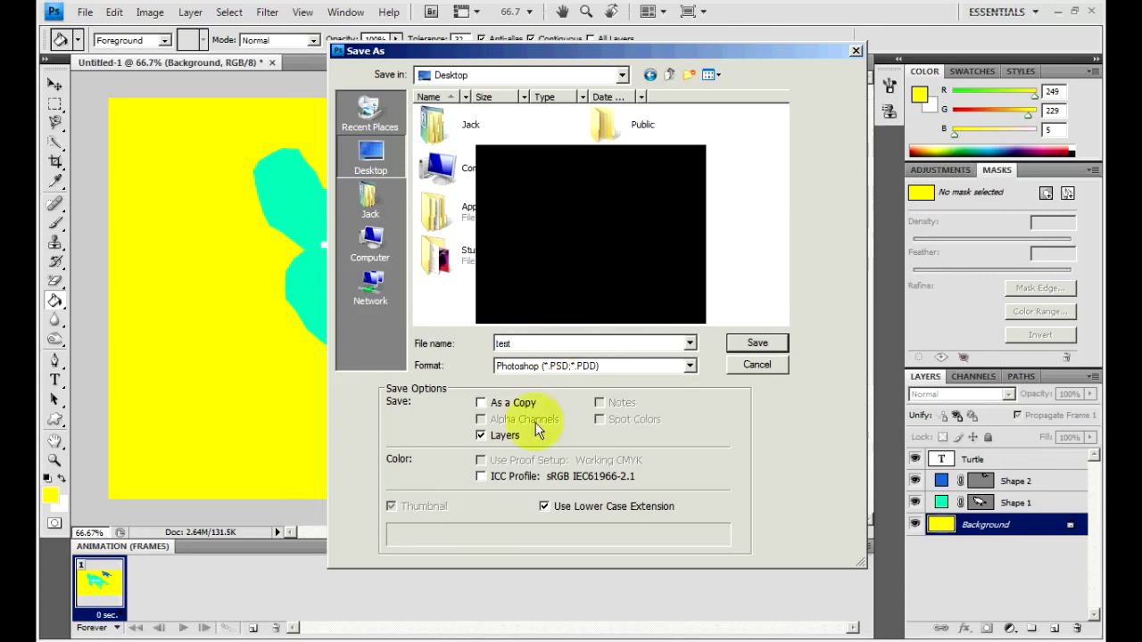
left_click(580, 366)
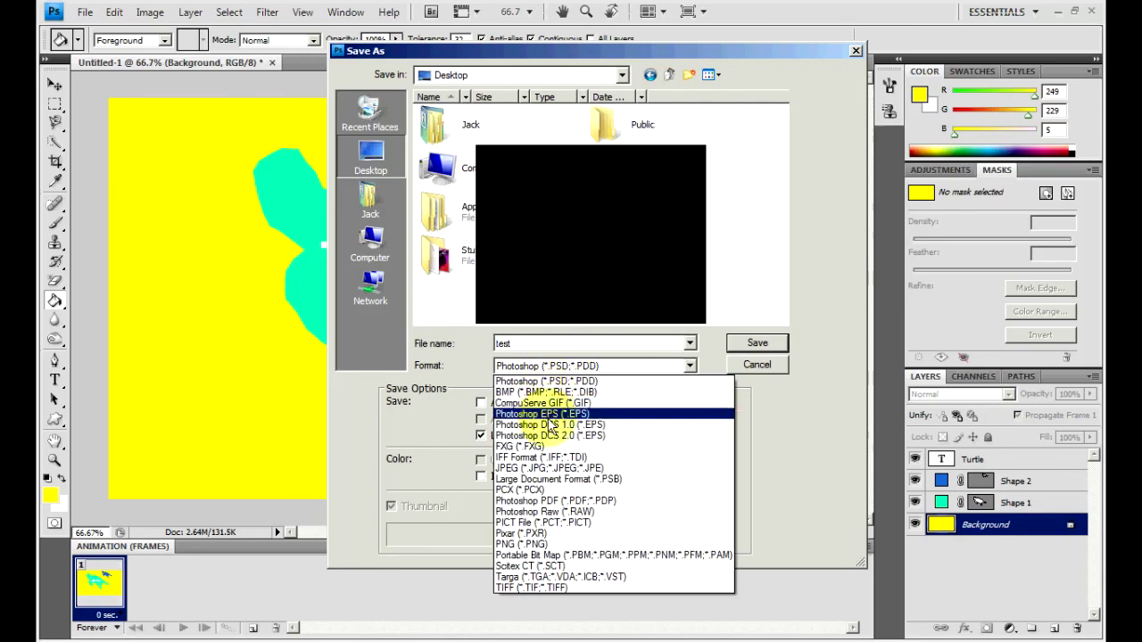
left_click(549, 468)
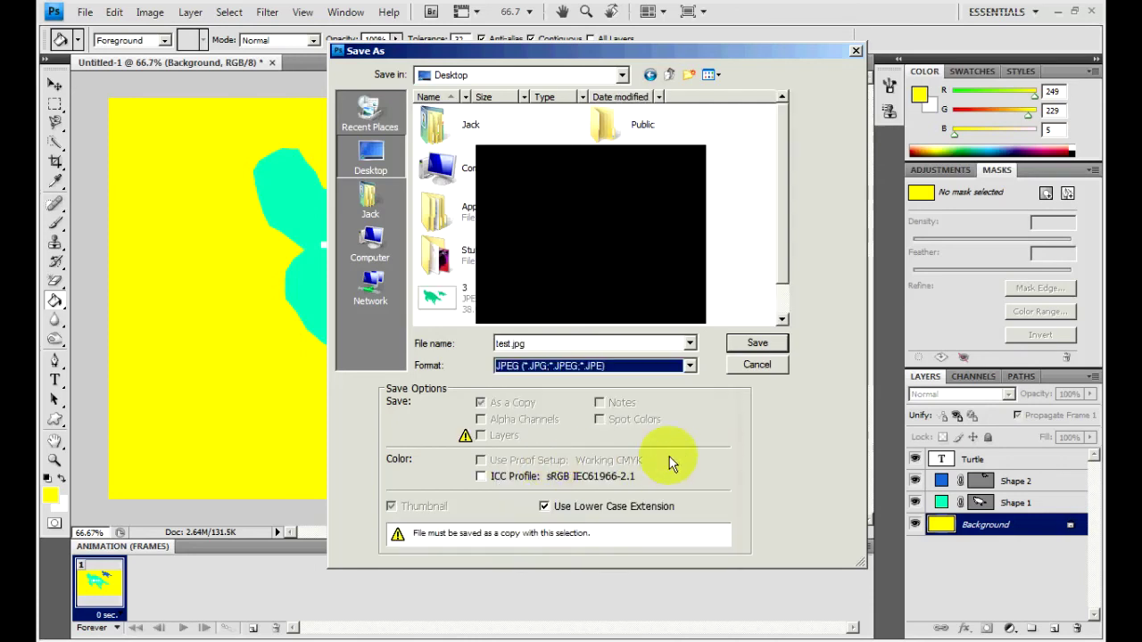
left_click(741, 343)
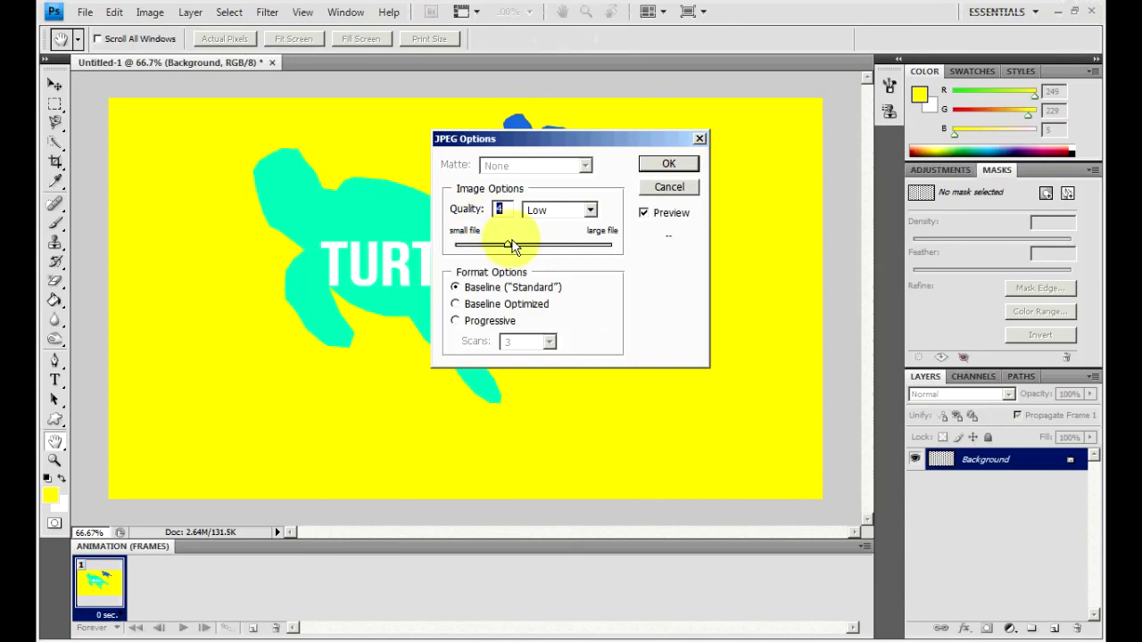
- Set JPEG quality to 12 (Maximum) and finish saving test.jpg
left_click_drag(509, 243, 542, 244)
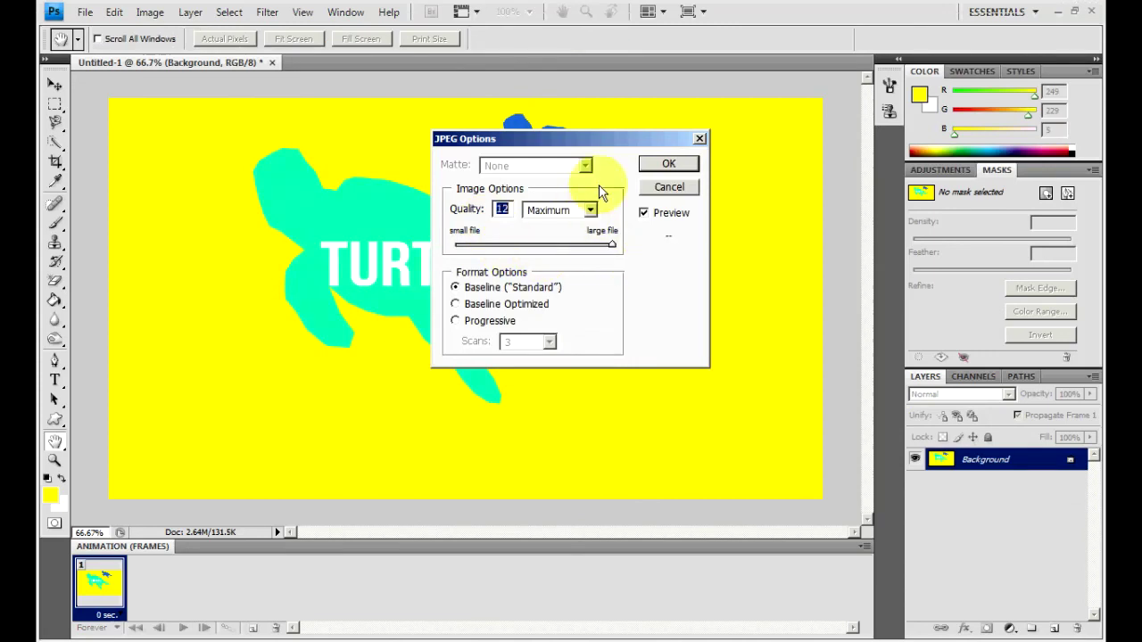
left_click(664, 166)
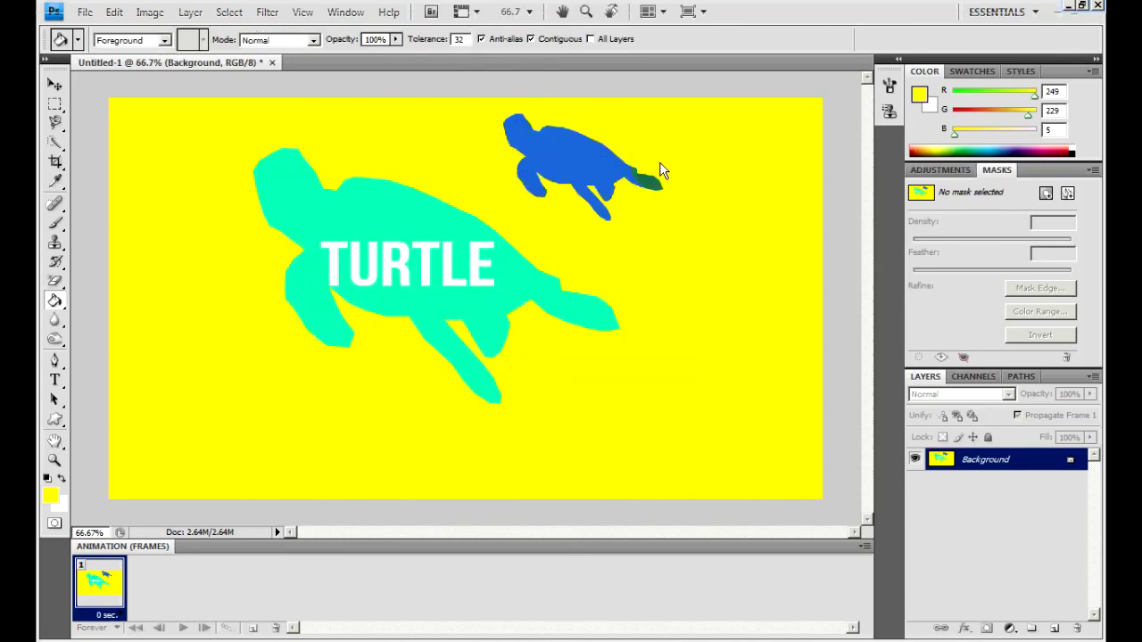